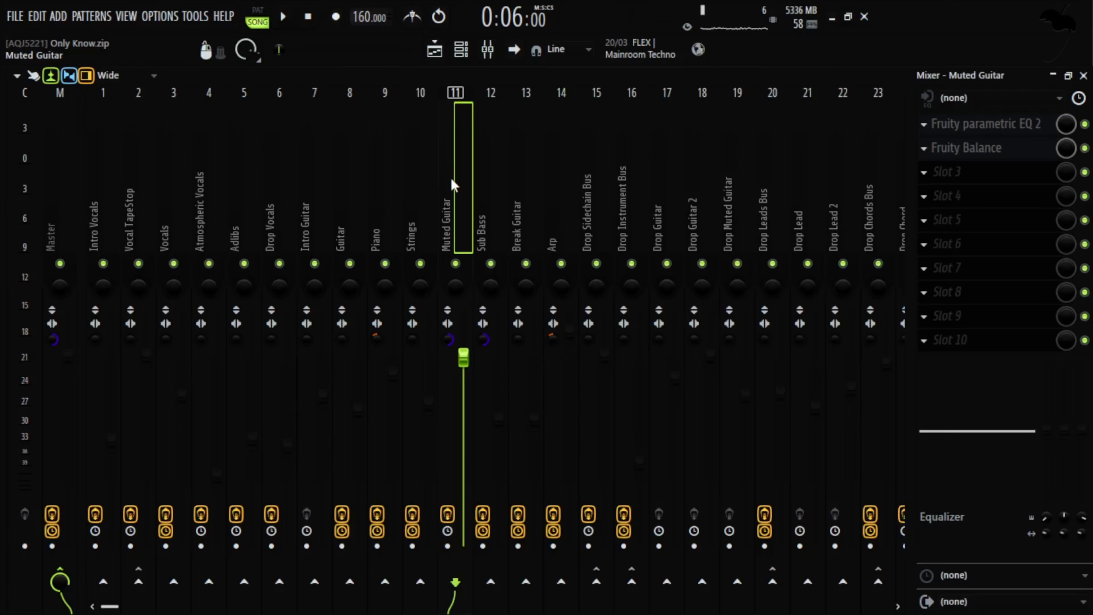
- Inspect the Fruity parametric EQ 2 and Fruity Balance effects on the Muted Guitar mixer track
left_click(988, 120)
left_click(966, 147)
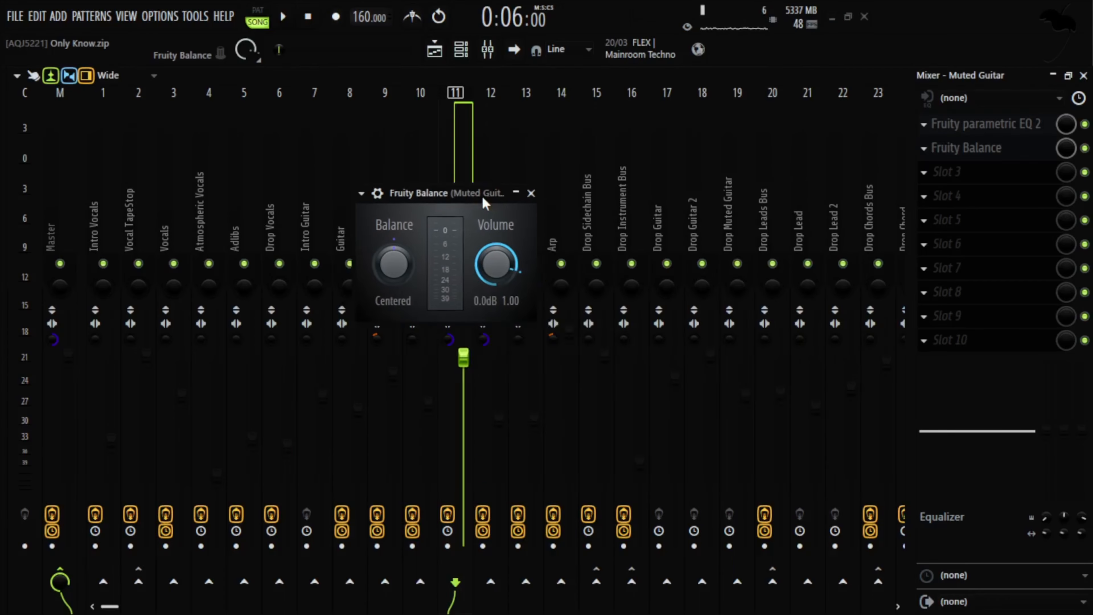
left_click_drag(473, 194, 517, 240)
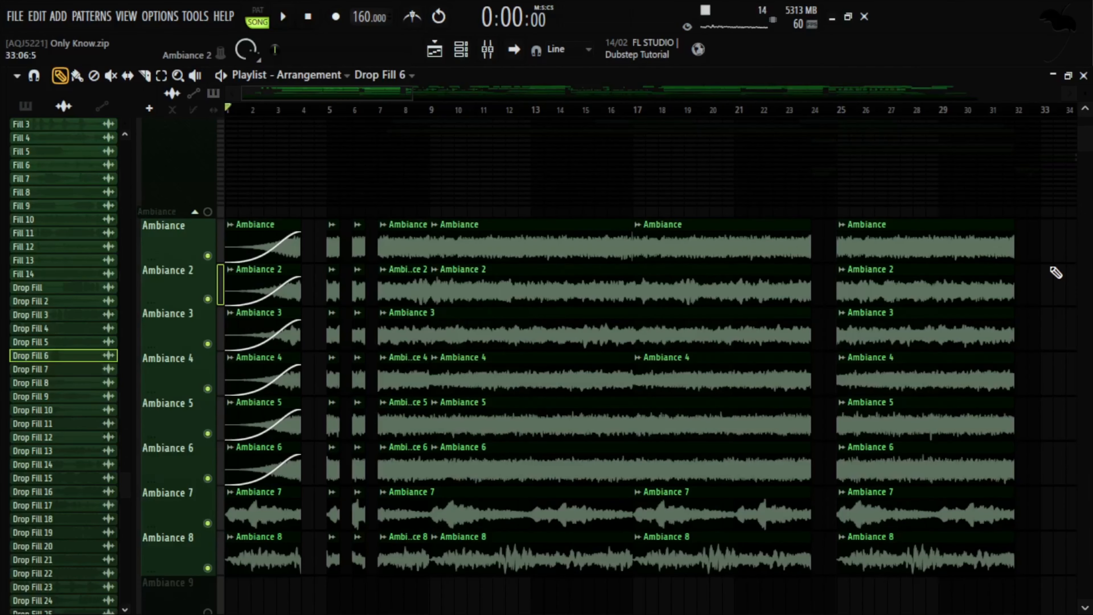
- Play the ambiance clips and inspect the OTT and Fruity Stereo Enhancer effects on the Ambiance Bus
key("space")
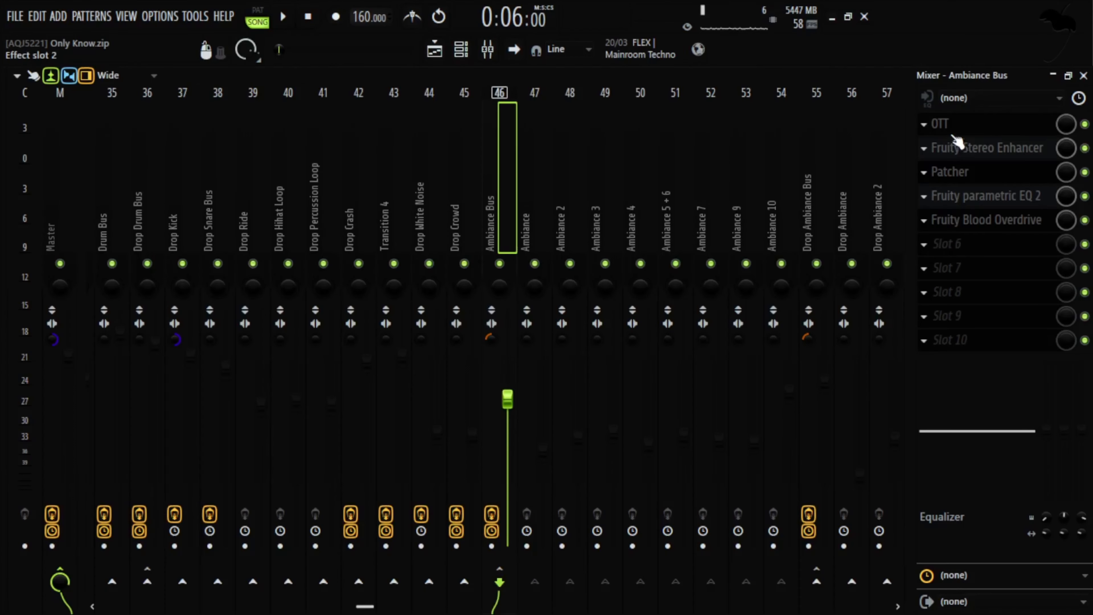
left_click(942, 124)
left_click_drag(223, 303, 467, 160)
left_click(983, 148)
left_click_drag(269, 230, 527, 224)
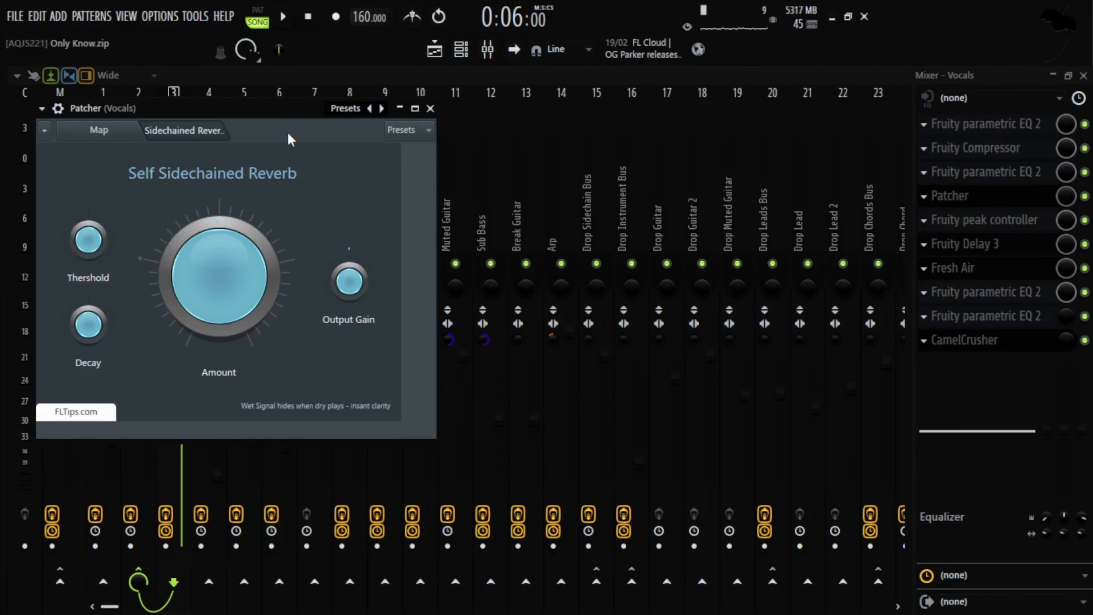
- Examine the Self Sidechained Reverb Patcher on the Vocals track, including the Fruity Reeverb 2 and Fruity Balance in its map
left_click_drag(292, 129, 489, 142)
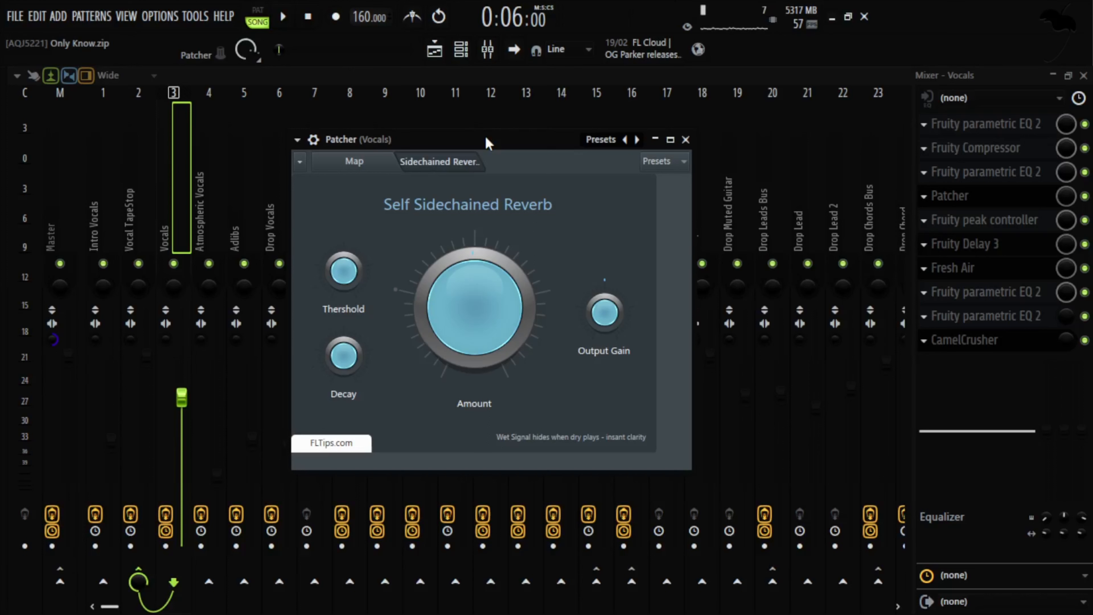
left_click(354, 162)
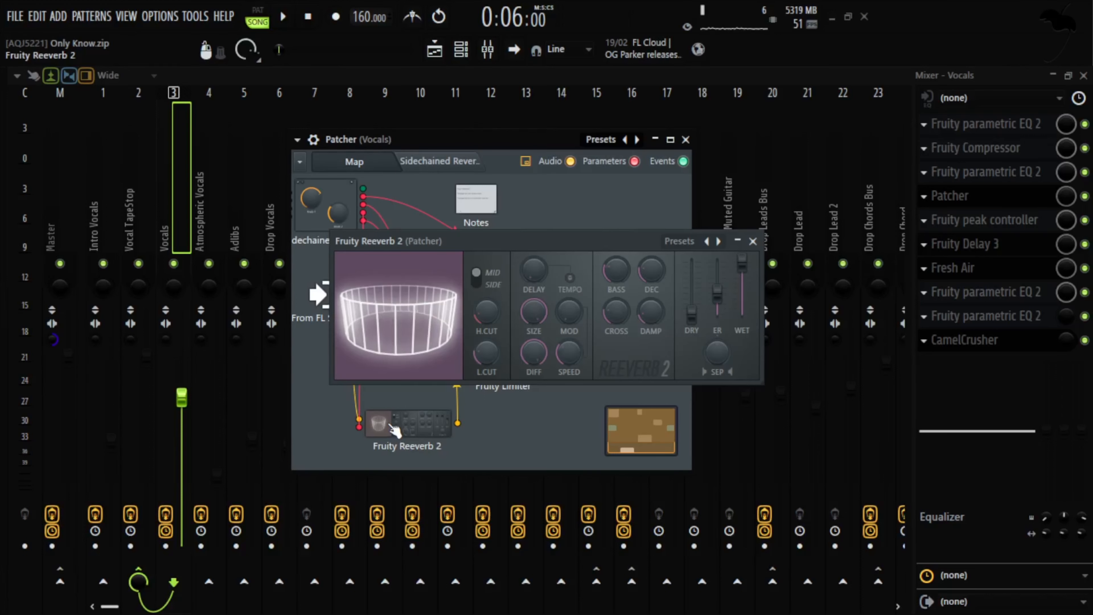
mouse_move(558, 254)
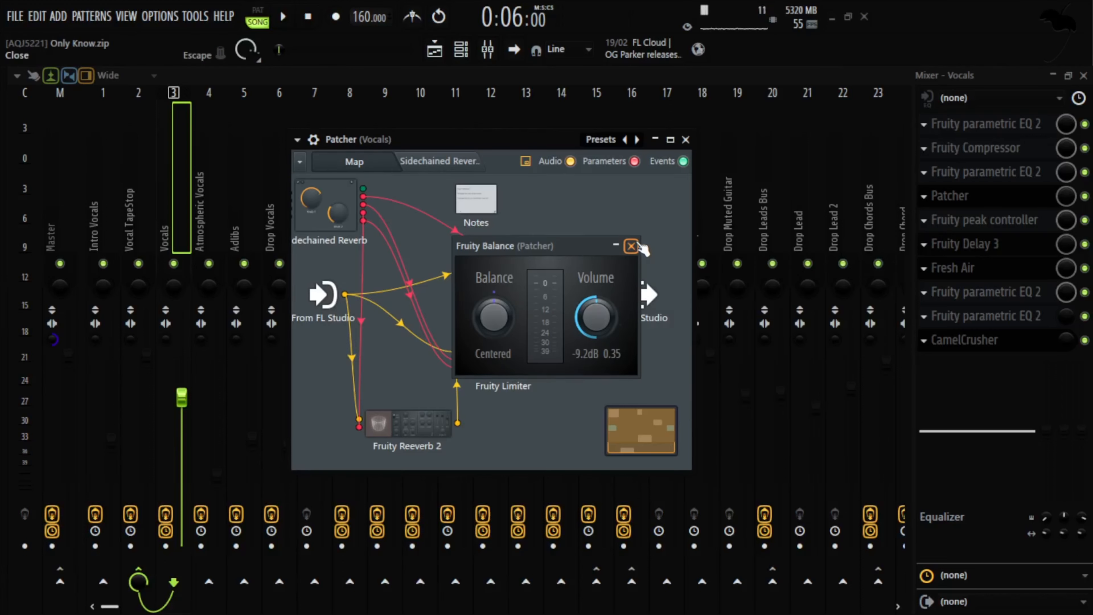
left_click(445, 169)
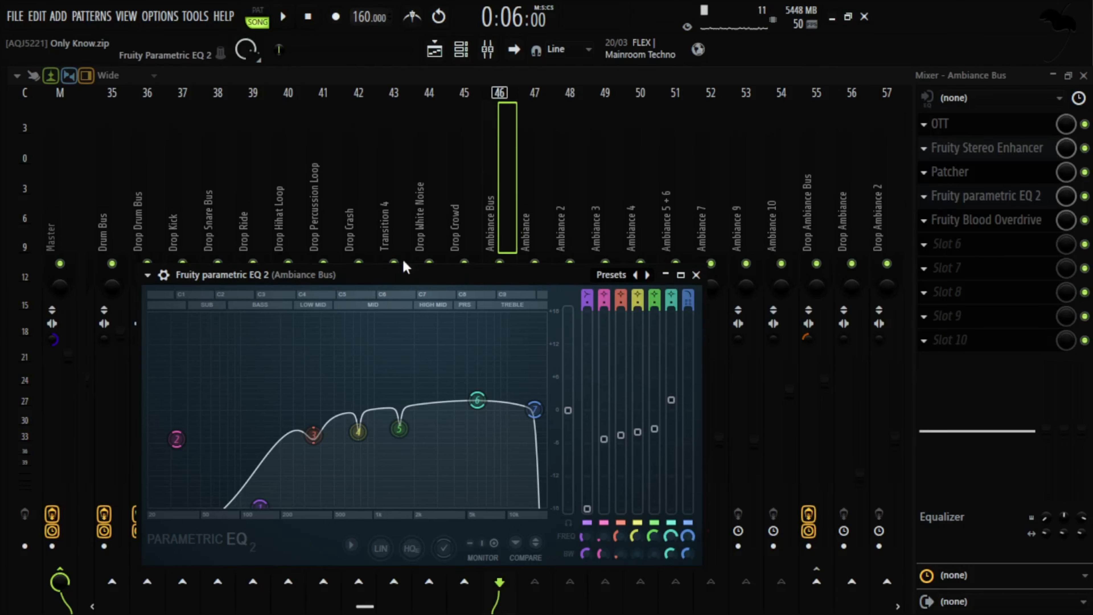
- Inspect the Fruity parametric EQ 2 and Fruity Blood Overdrive effects on the Ambiance Bus
left_click_drag(385, 276, 502, 170)
left_click(810, 165)
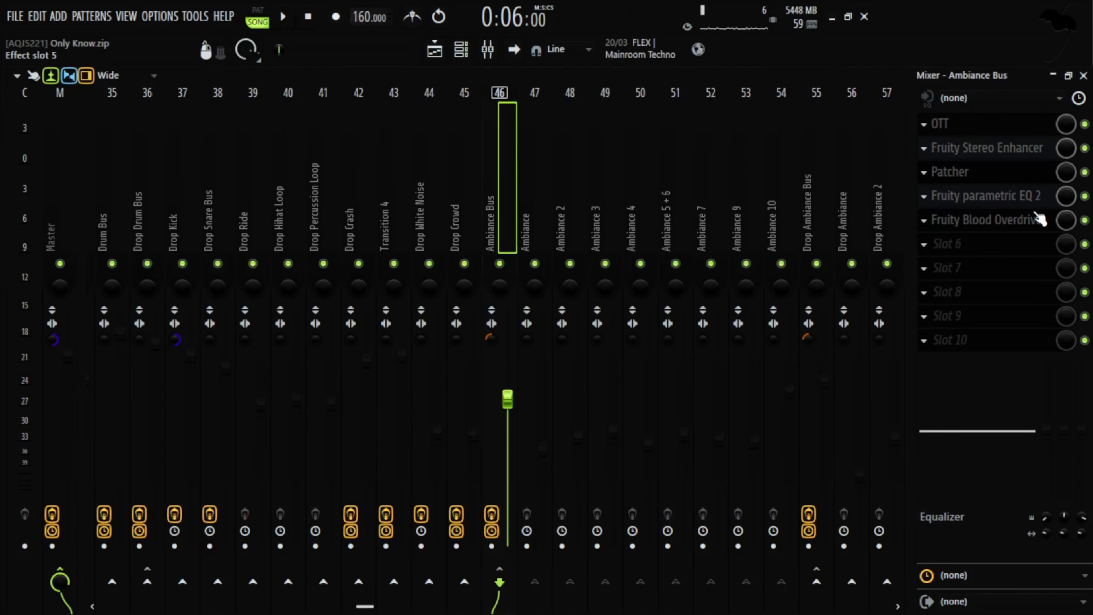
left_click(1032, 220)
left_click_drag(239, 132, 536, 216)
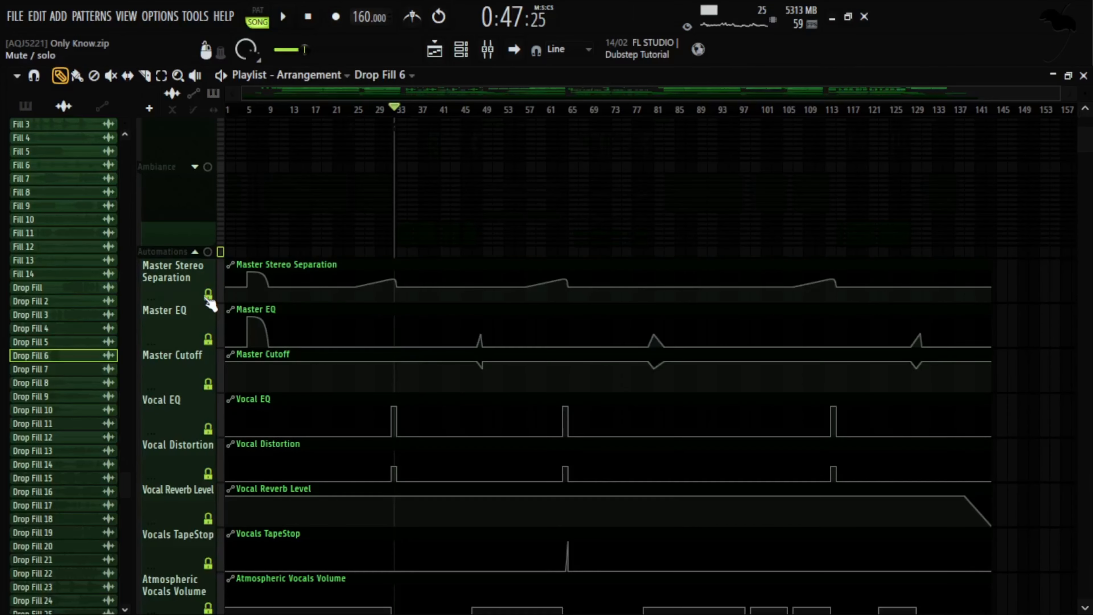
- Review the automation clips in the playlist and the Fruity parametric EQ 2 on the Master track
scroll(236, 121, "up", 5)
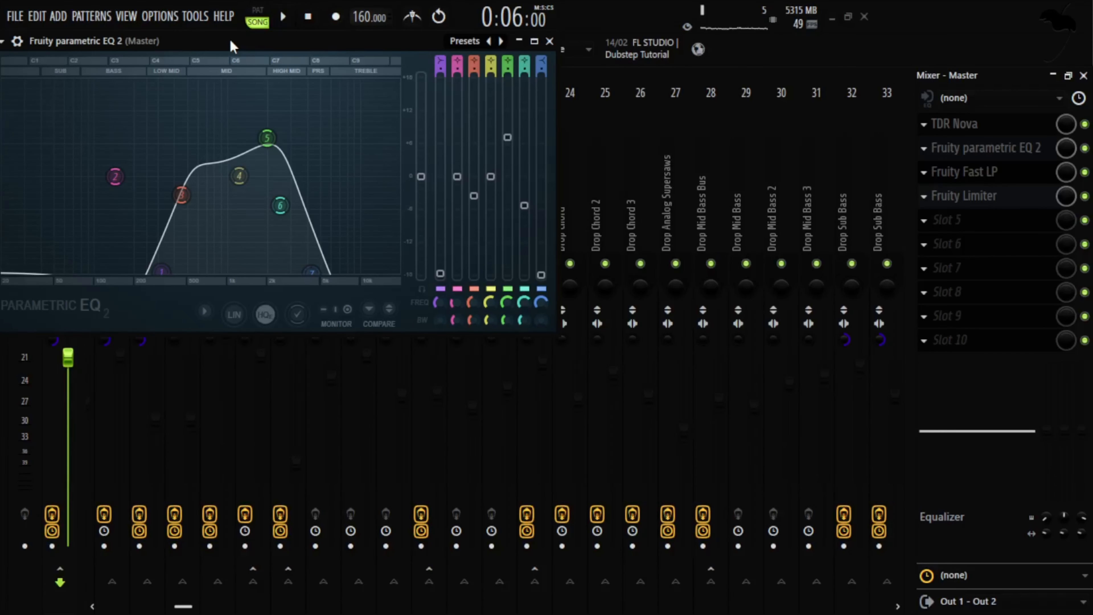
left_click_drag(231, 41, 482, 158)
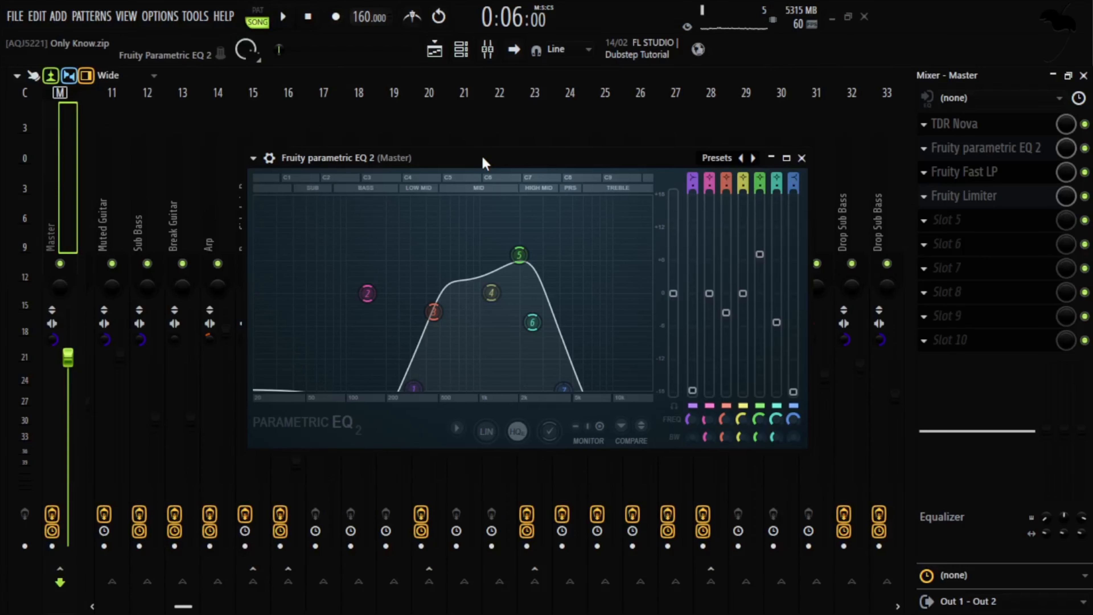
left_click(801, 158)
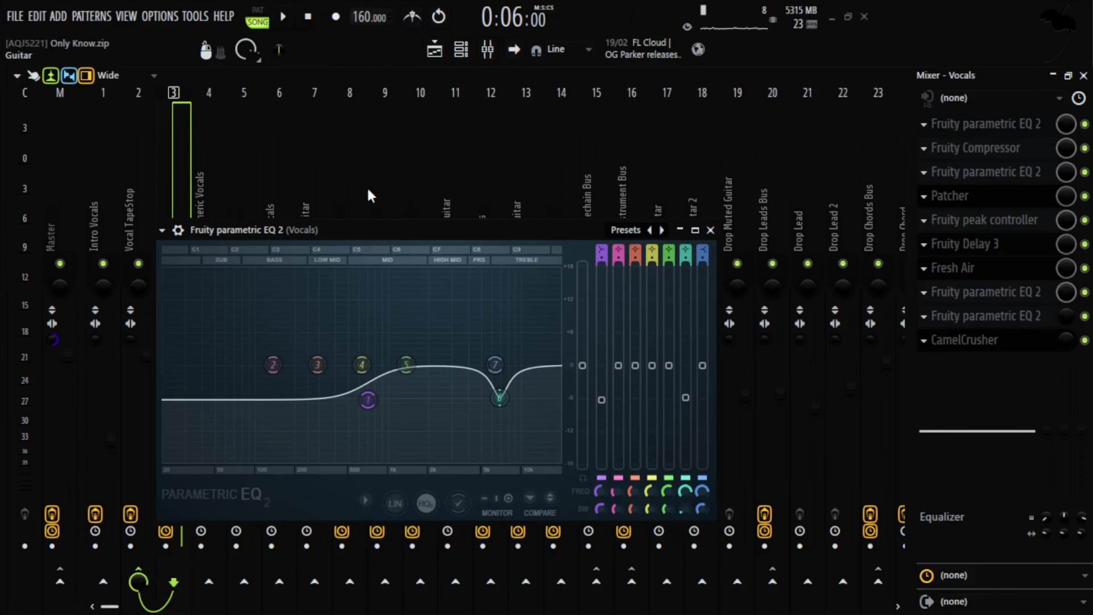
- Inspect the first Fruity parametric EQ 2 and the Fruity Compressor on the Vocals track
left_click_drag(376, 236, 443, 168)
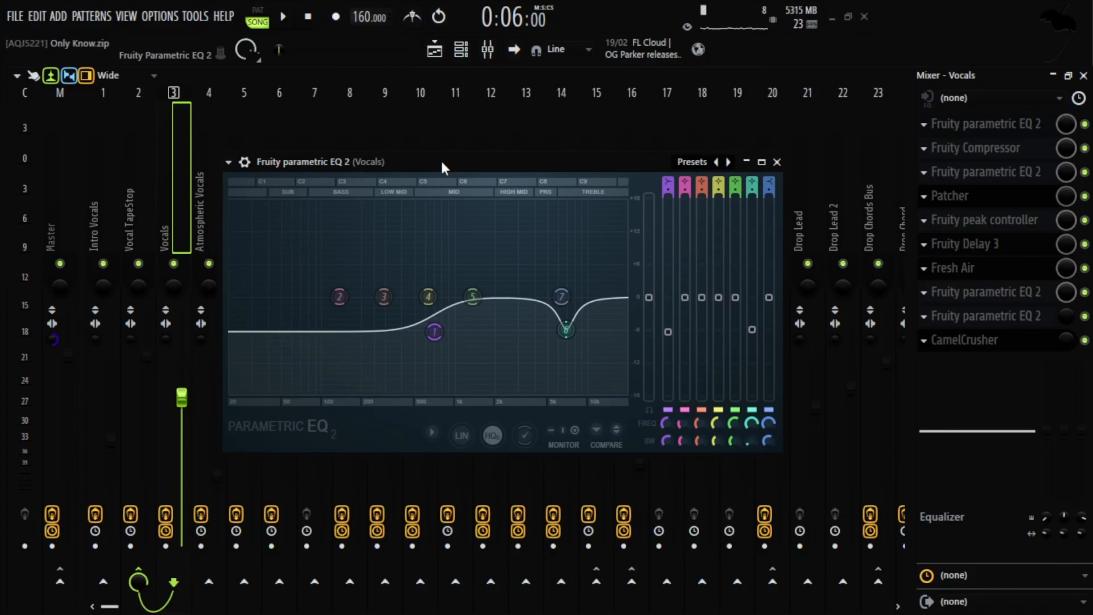
left_click(778, 162)
left_click(978, 154)
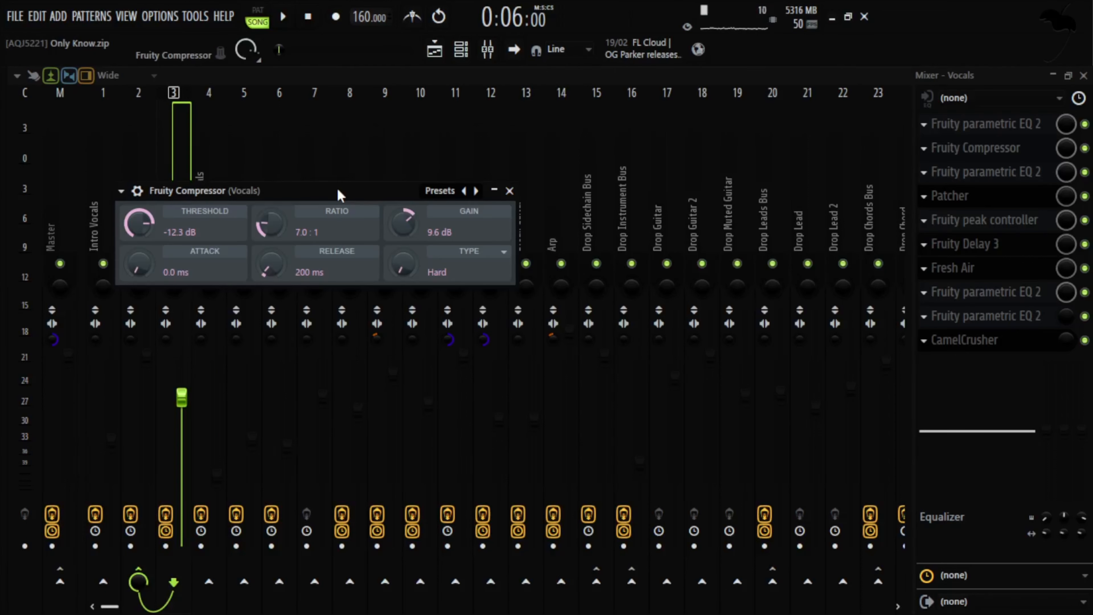
left_click_drag(339, 192, 513, 192)
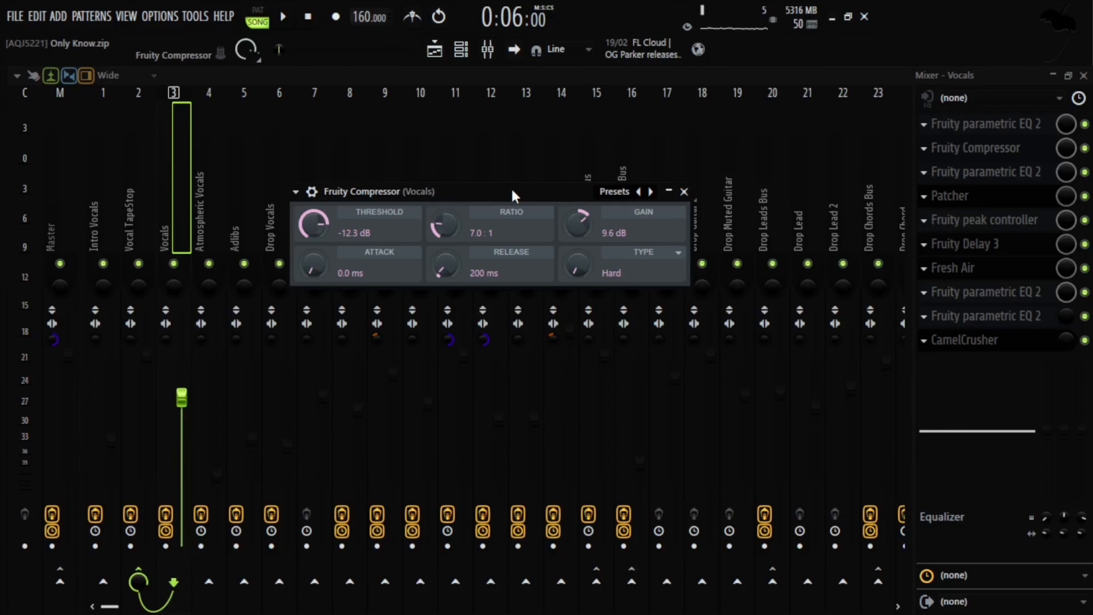
left_click(684, 192)
- Inspect the Fruity parametric EQ 2 after the compressor and the Self Sidechained Reverb Patcher on the Vocals track
left_click(990, 172)
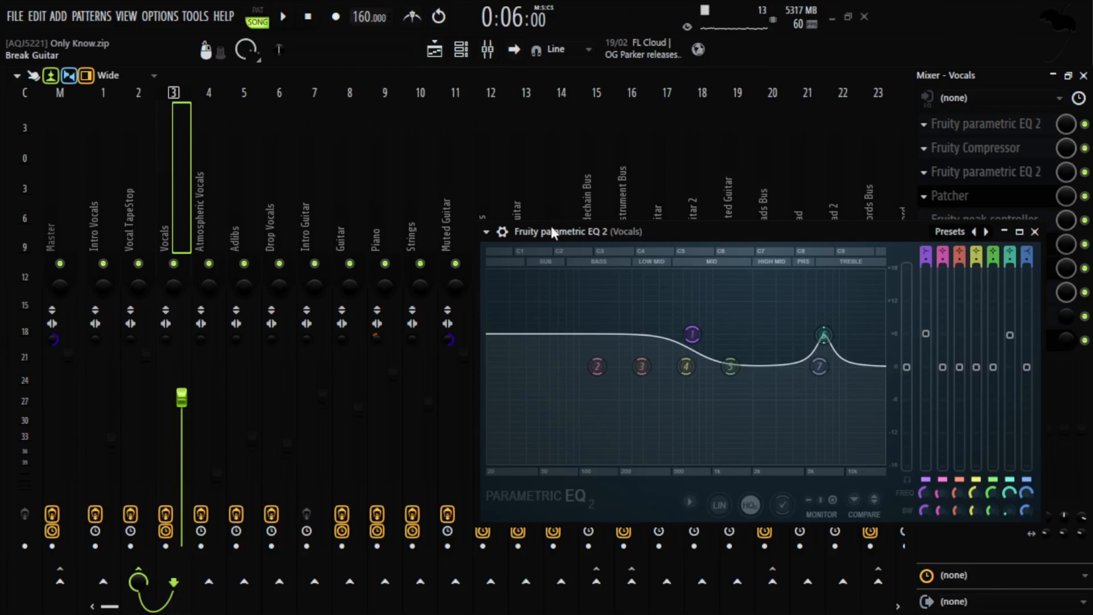
left_click_drag(591, 232, 324, 184)
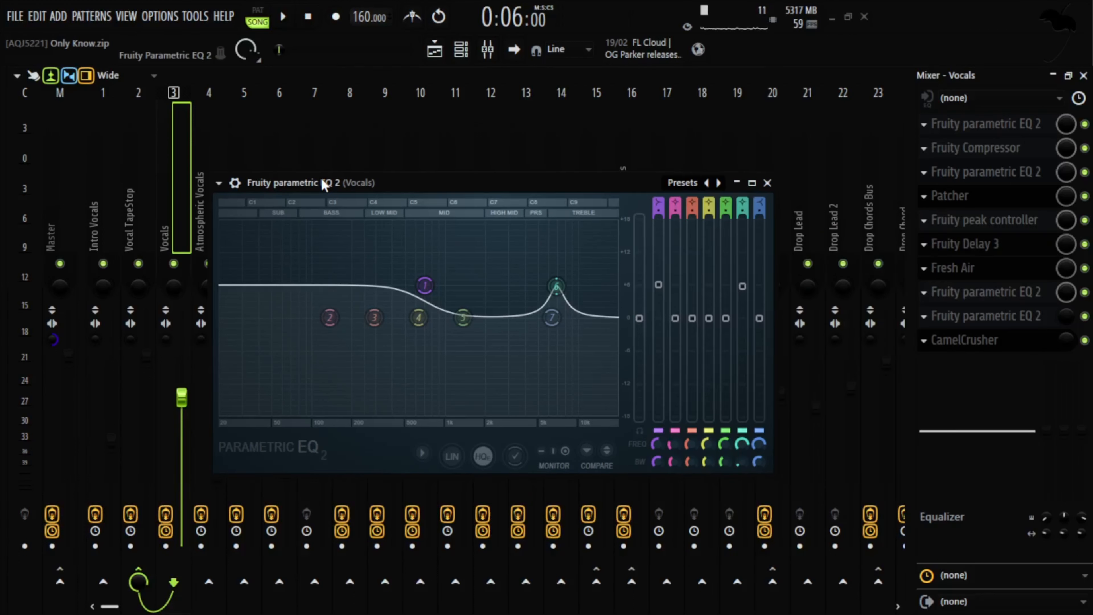
left_click(767, 183)
left_click_drag(219, 108, 487, 142)
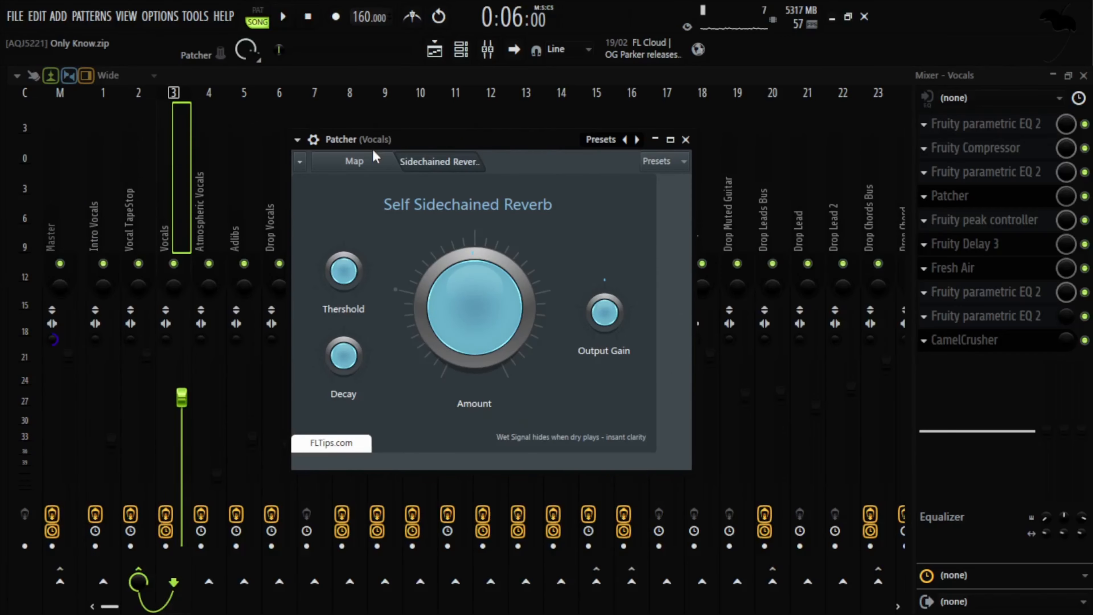
left_click(685, 139)
left_click(734, 208)
- Inspect the Fruity Delay 3 and Fresh Air effects on the Vocals track
left_click(989, 248)
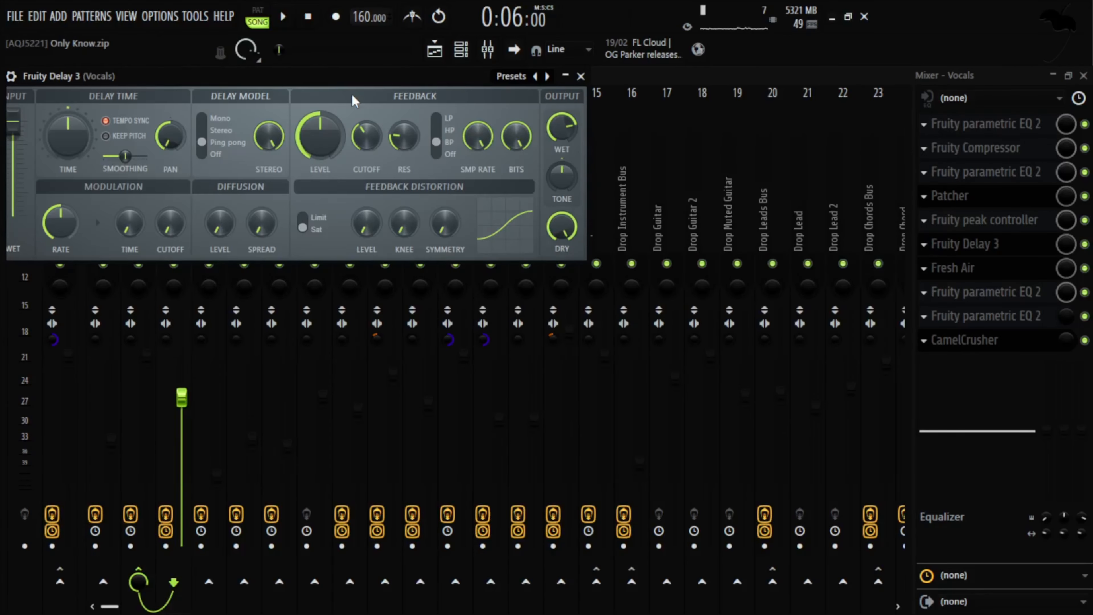
left_click_drag(379, 79, 543, 218)
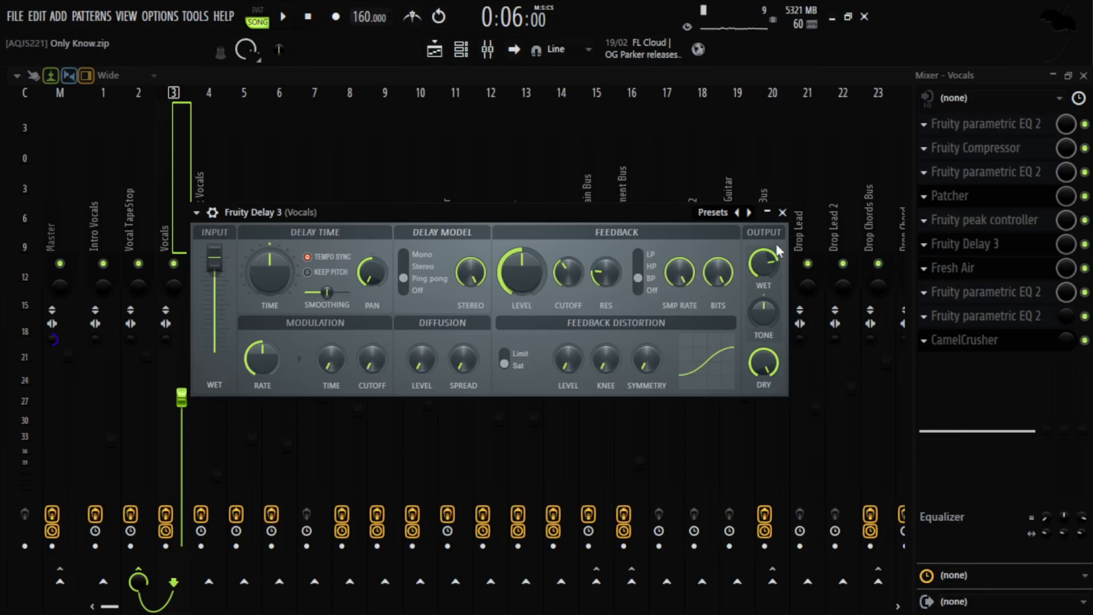
left_click(782, 212)
left_click(968, 268)
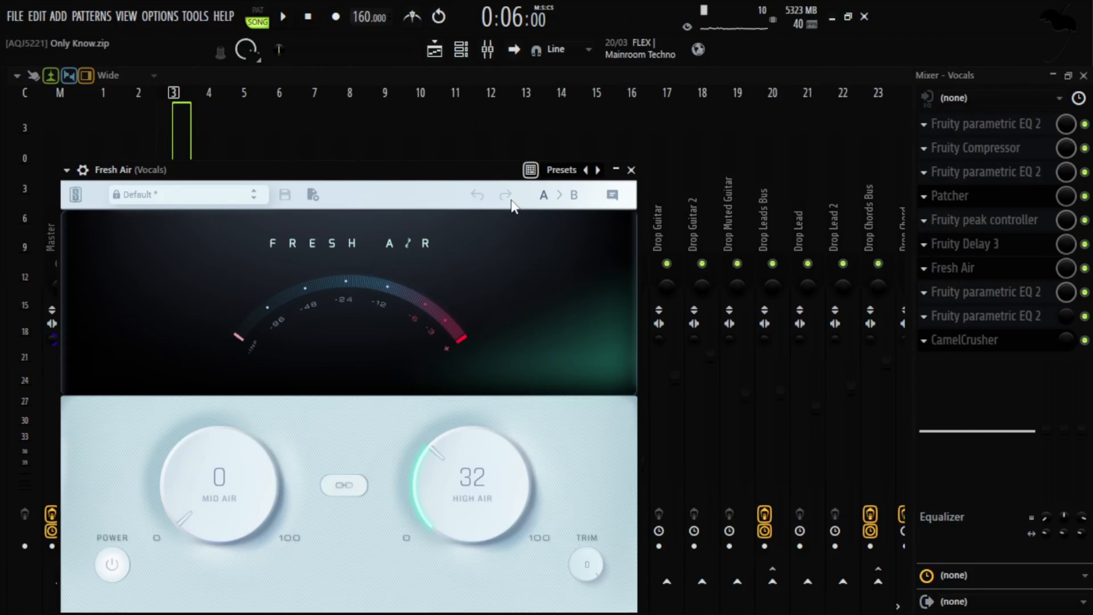
left_click_drag(417, 169, 511, 139)
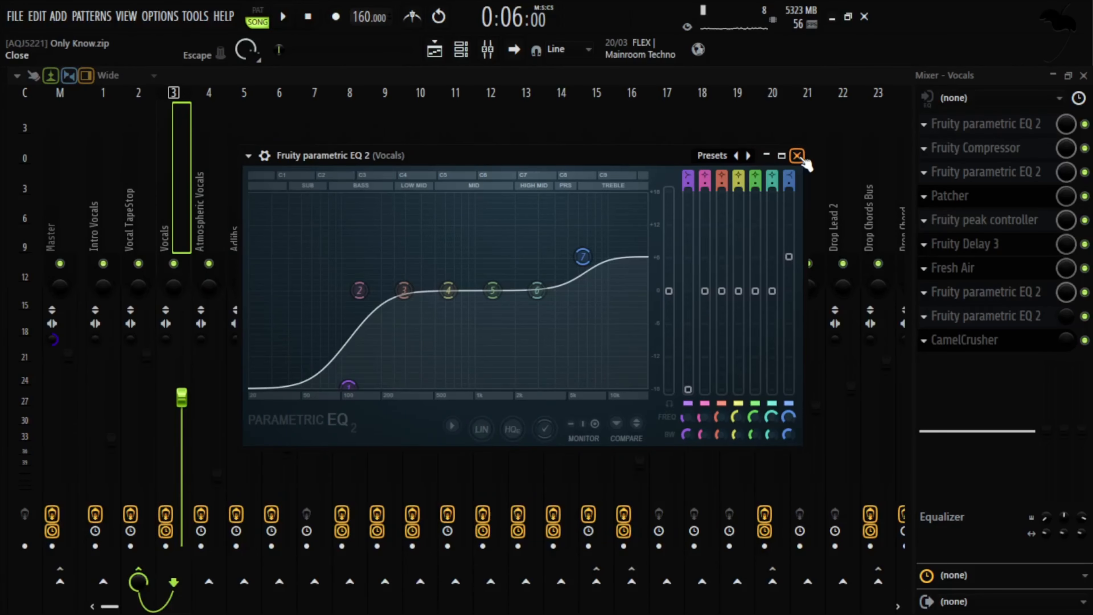
- Inspect the last two Fruity parametric EQ 2 effects and CamelCrusher on the Vocals track
left_click(797, 156)
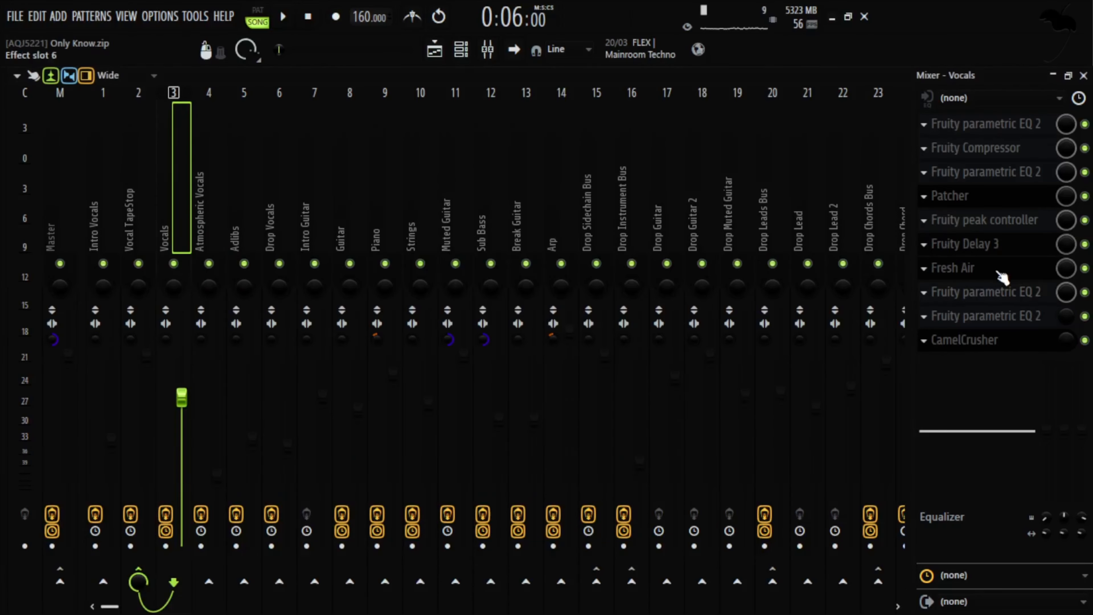
left_click(1028, 322)
left_click_drag(431, 215, 538, 165)
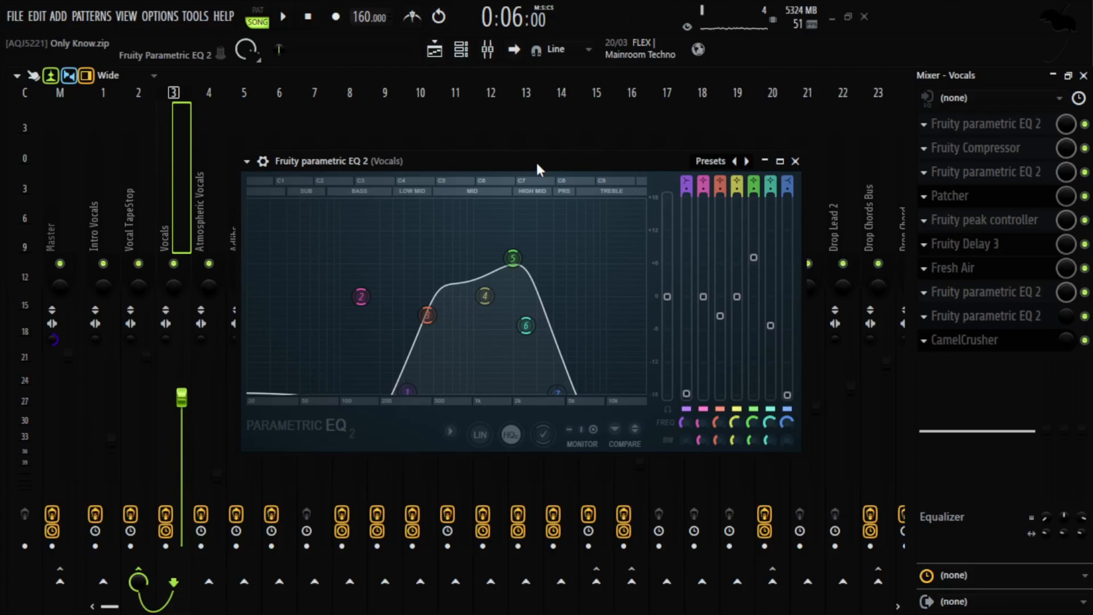
left_click(795, 162)
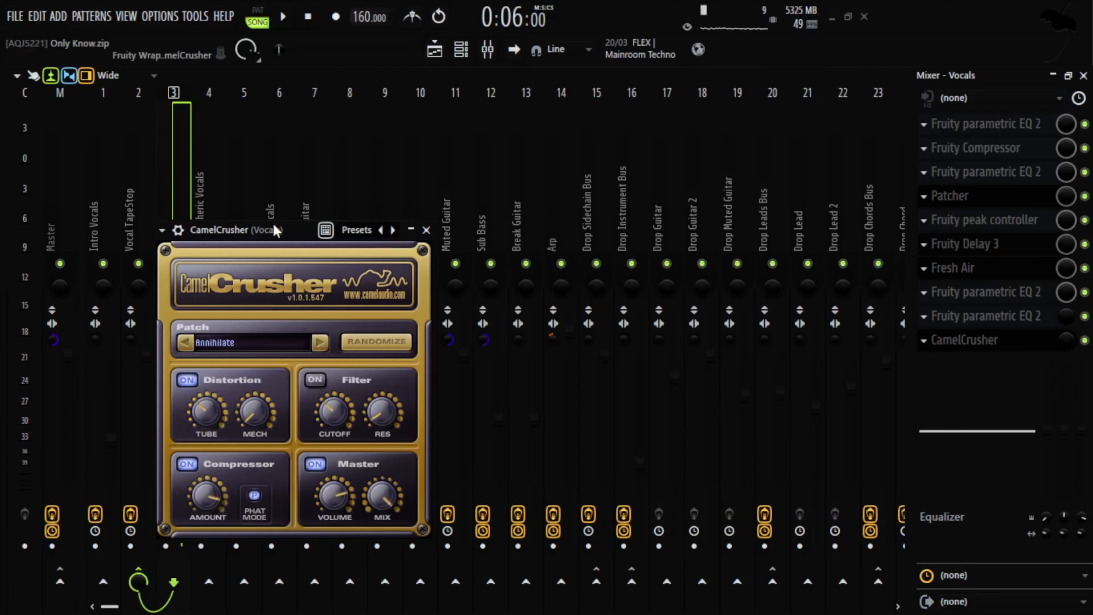
left_click_drag(272, 225, 473, 170)
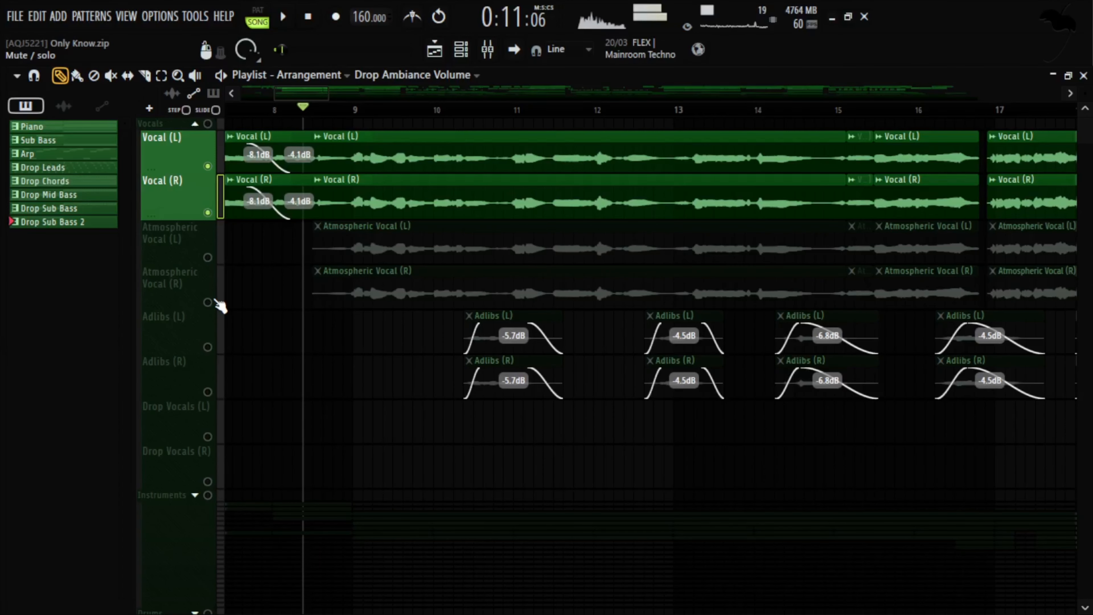
- Solo the Atmospheric Vocal (L) and Atmospheric Vocal (R) playlist tracks and play them
right_click(214, 299)
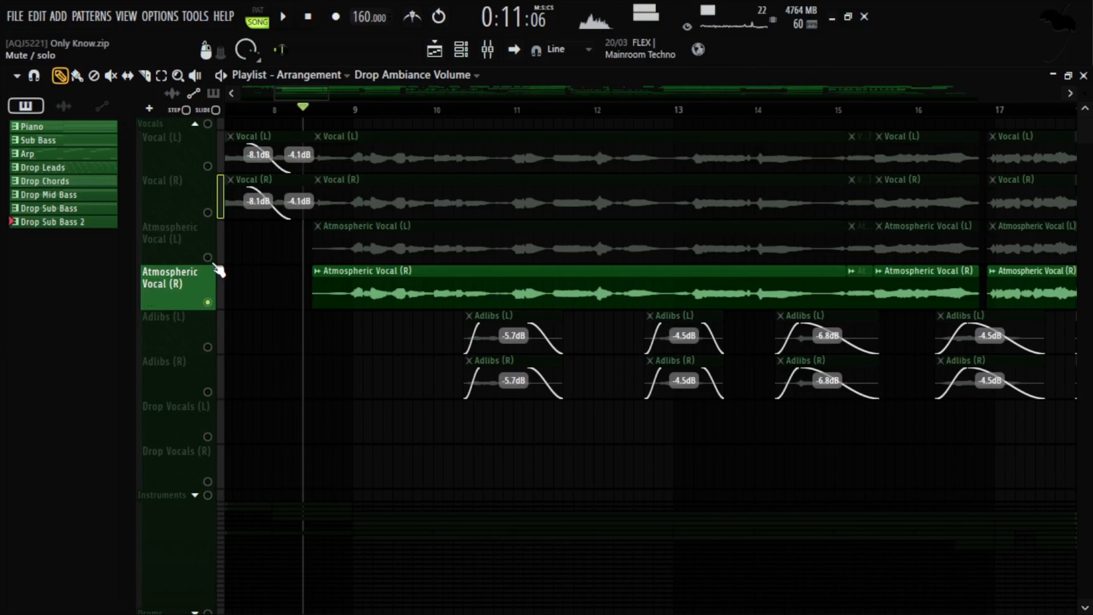
left_click(214, 260)
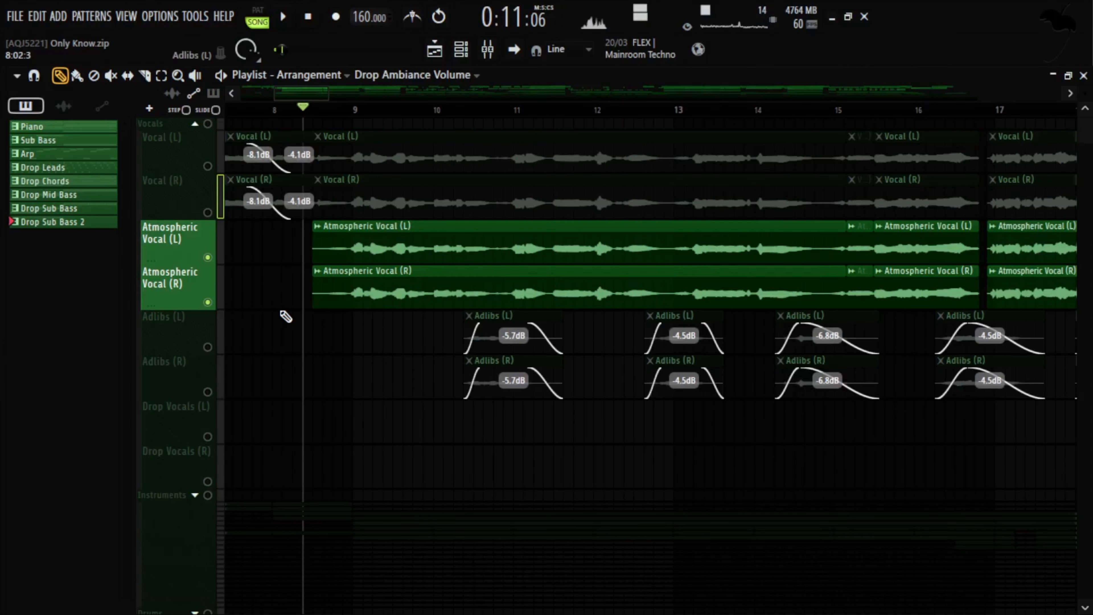
key("space")
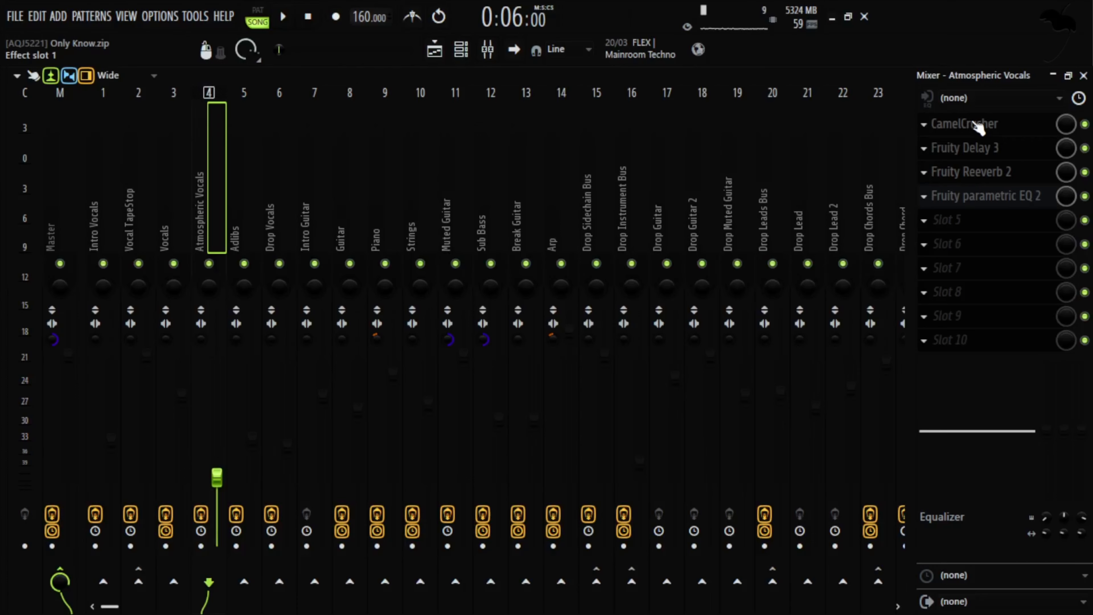
- Inspect the CamelCrusher effects on the Atmospheric Vocals and Adlibs mixer tracks
left_click(965, 123)
left_click_drag(267, 232, 499, 163)
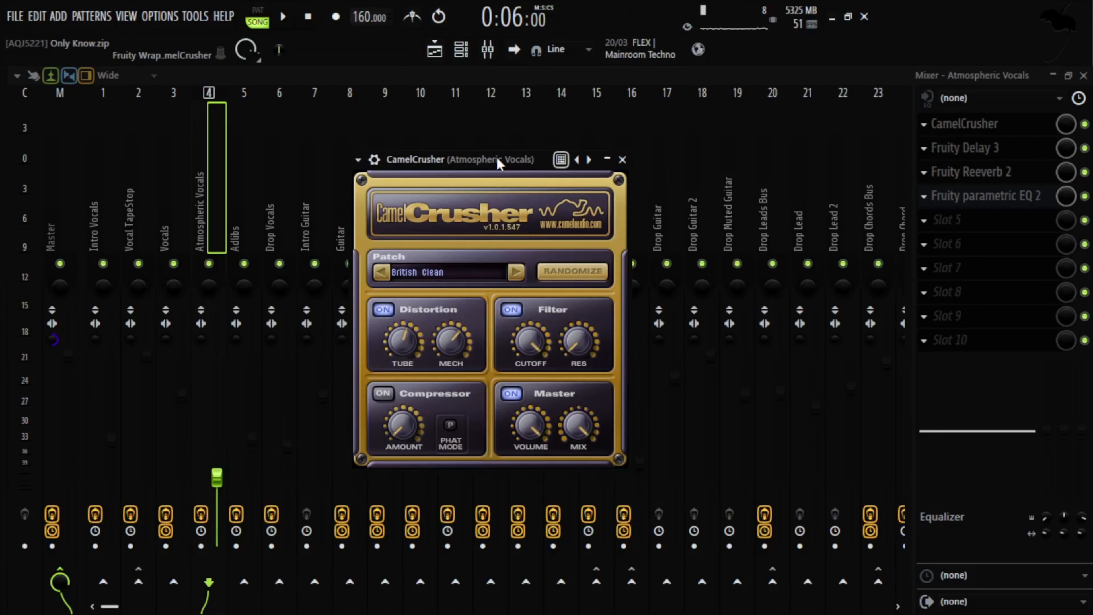
left_click(623, 159)
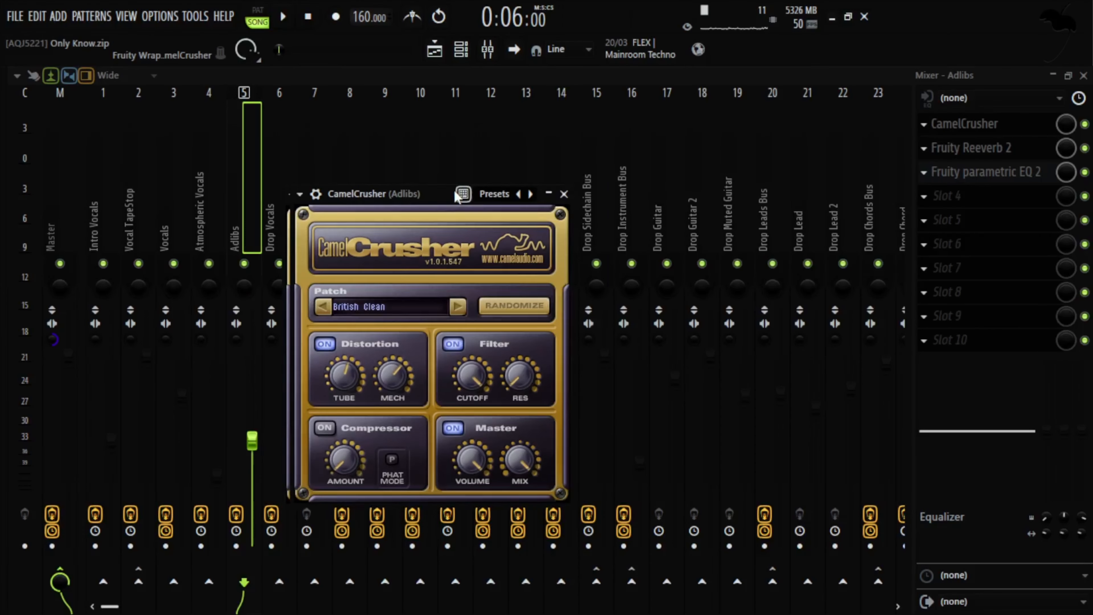
left_click_drag(457, 196, 499, 176)
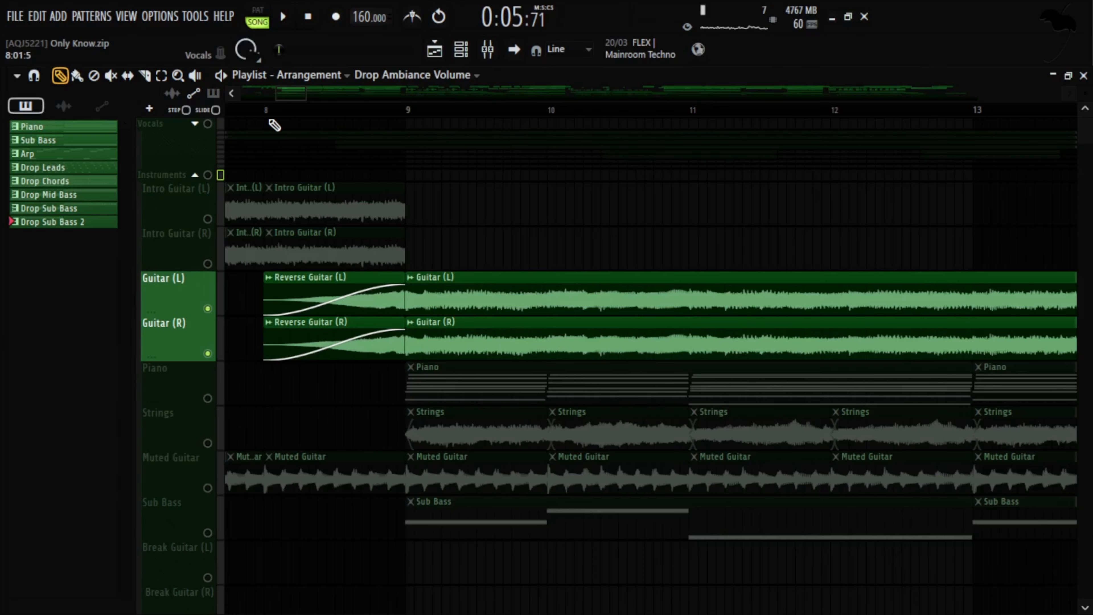
- Play the soloed Guitar (L) and Guitar (R) tracks and inspect the Patcher and Soundgoodizer on the Guitar mixer track
key("space")
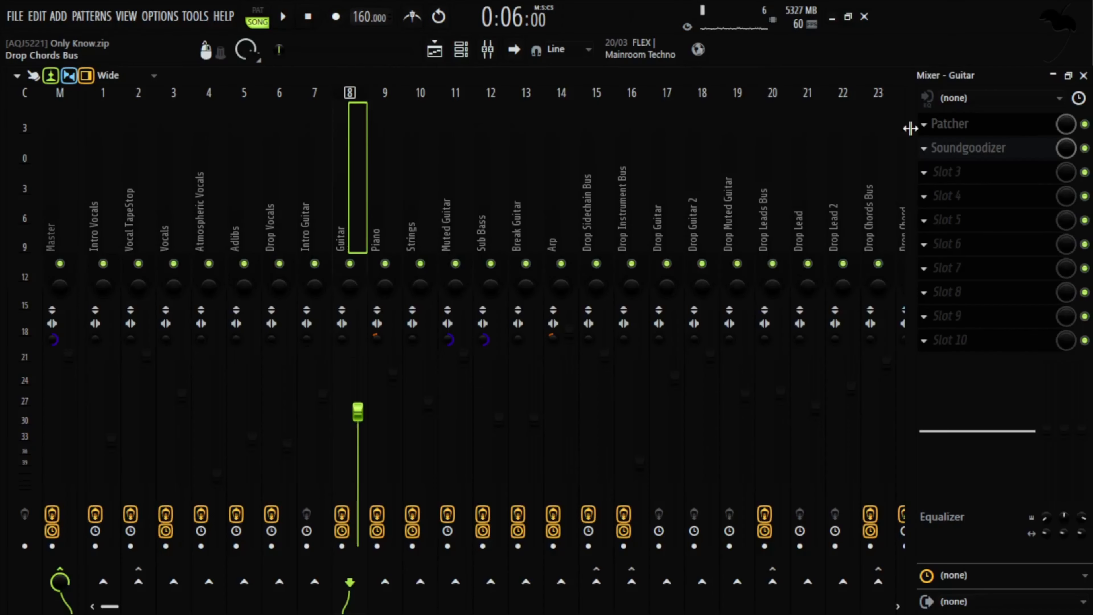
left_click(950, 124)
left_click_drag(122, 208, 354, 154)
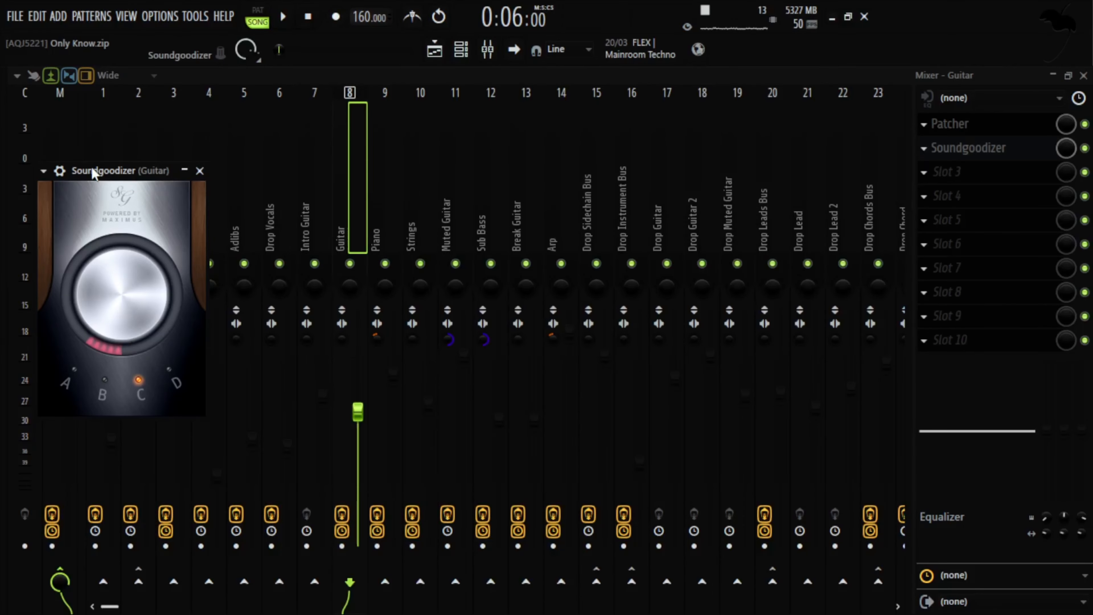
- Inspect the Soundgoodizer on the Guitar mixer track, and the OTT and Soundgoodizer on the Piano mixer track
left_click_drag(94, 172, 450, 182)
left_click(558, 181)
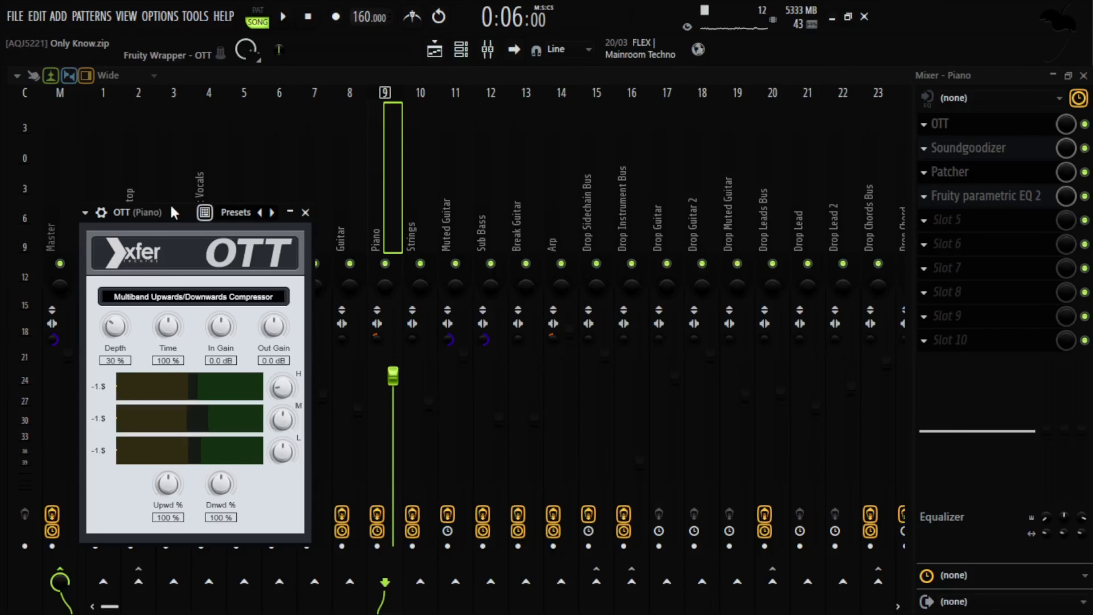
left_click_drag(168, 210, 511, 188)
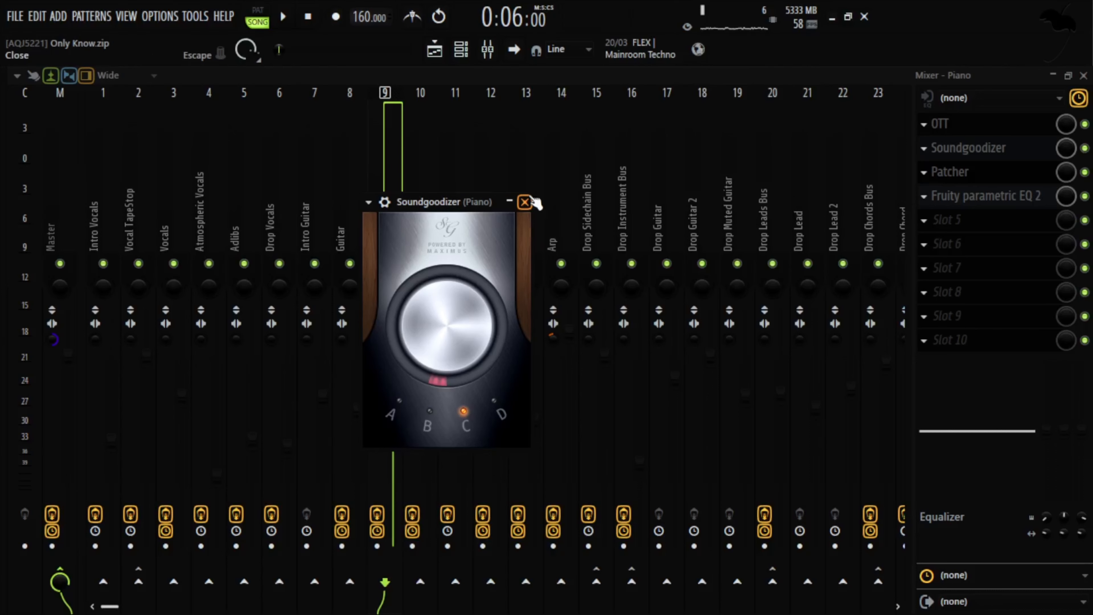
left_click(524, 201)
left_click(692, 161)
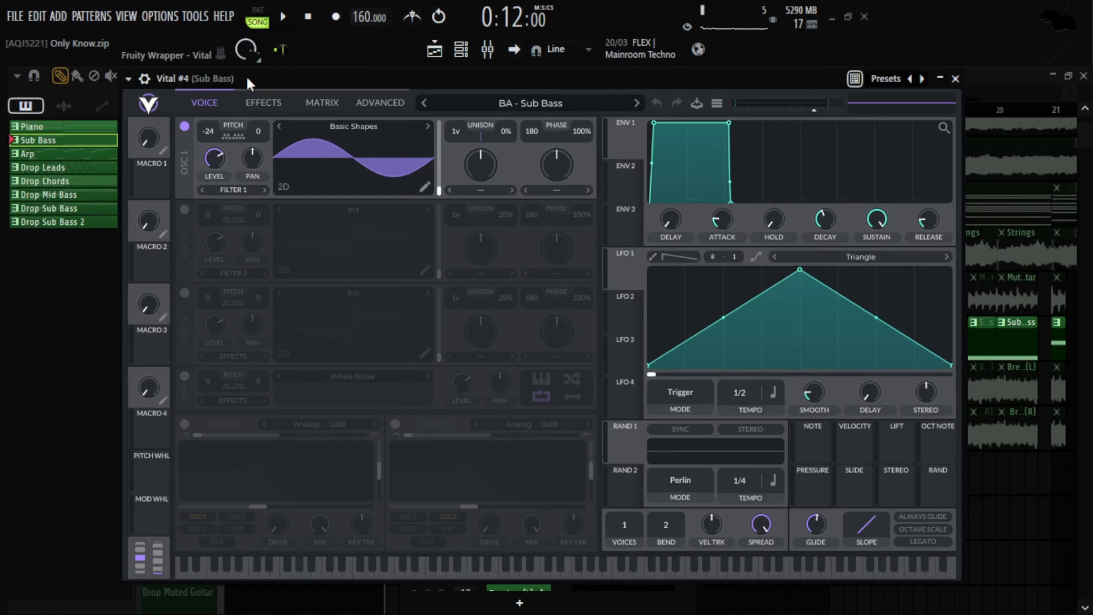
- Inspect the Sub Bass Vital synth and the Saturation Knob and Fruity Balance effects on the Sub Bass mixer track
left_click_drag(248, 79, 251, 85)
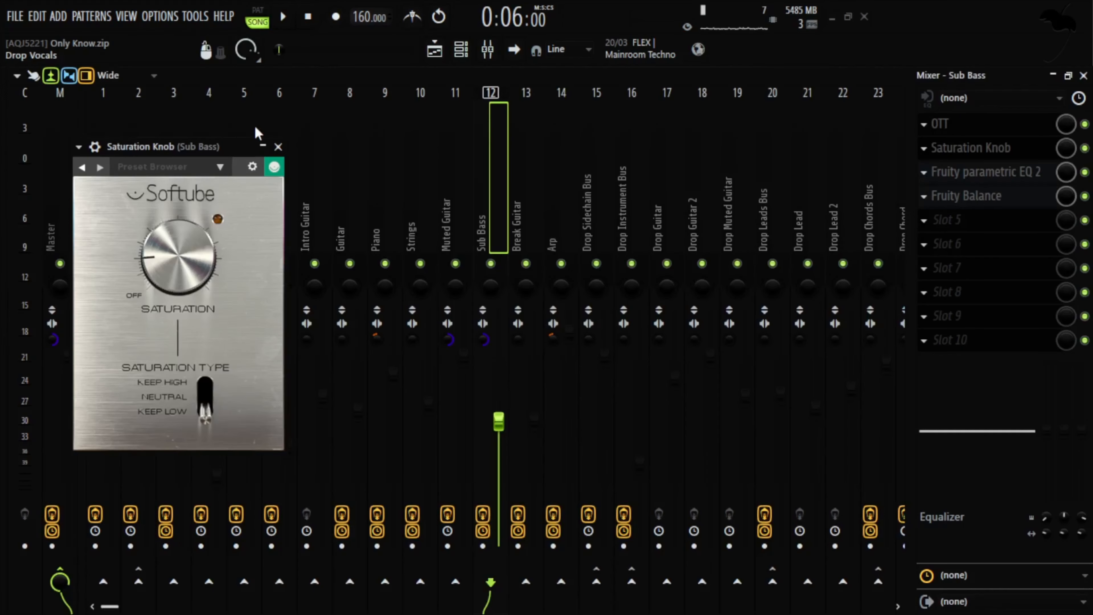
left_click_drag(204, 151, 541, 161)
left_click(617, 156)
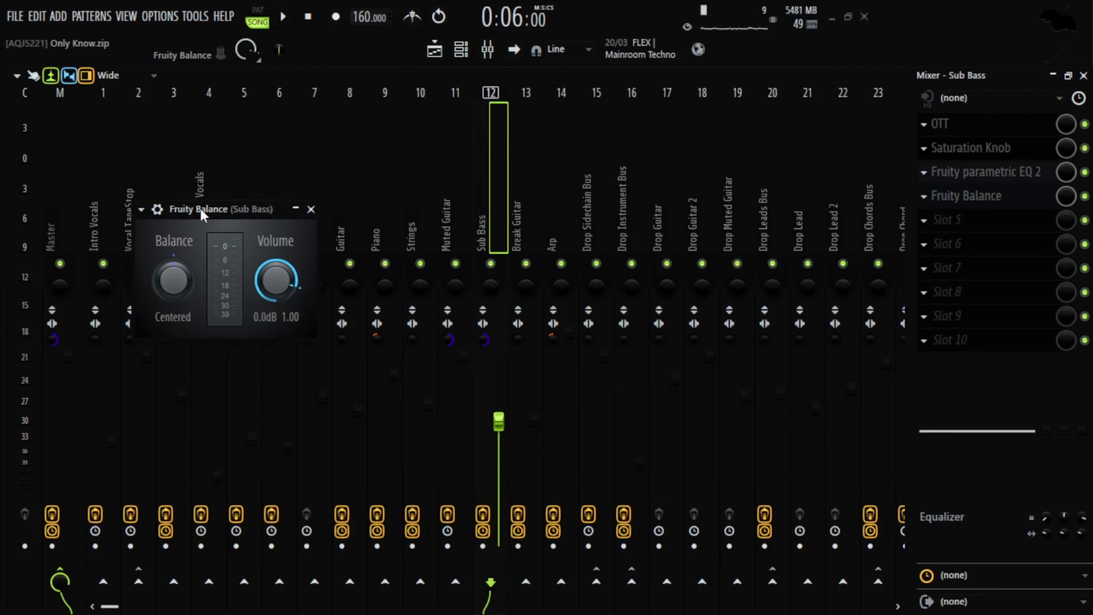
left_click_drag(203, 215, 469, 223)
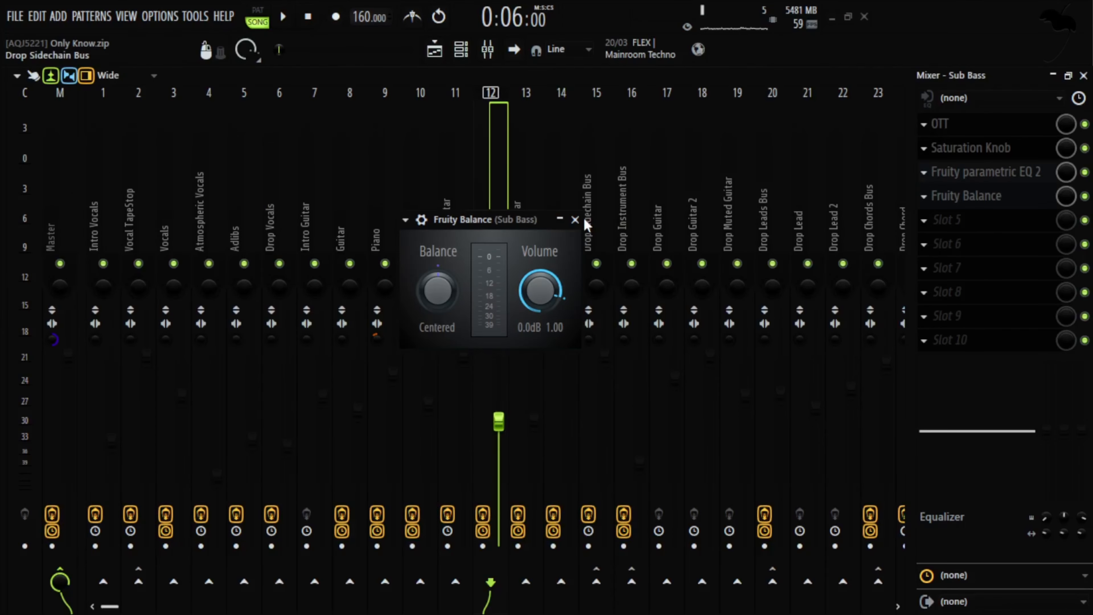
left_click(574, 219)
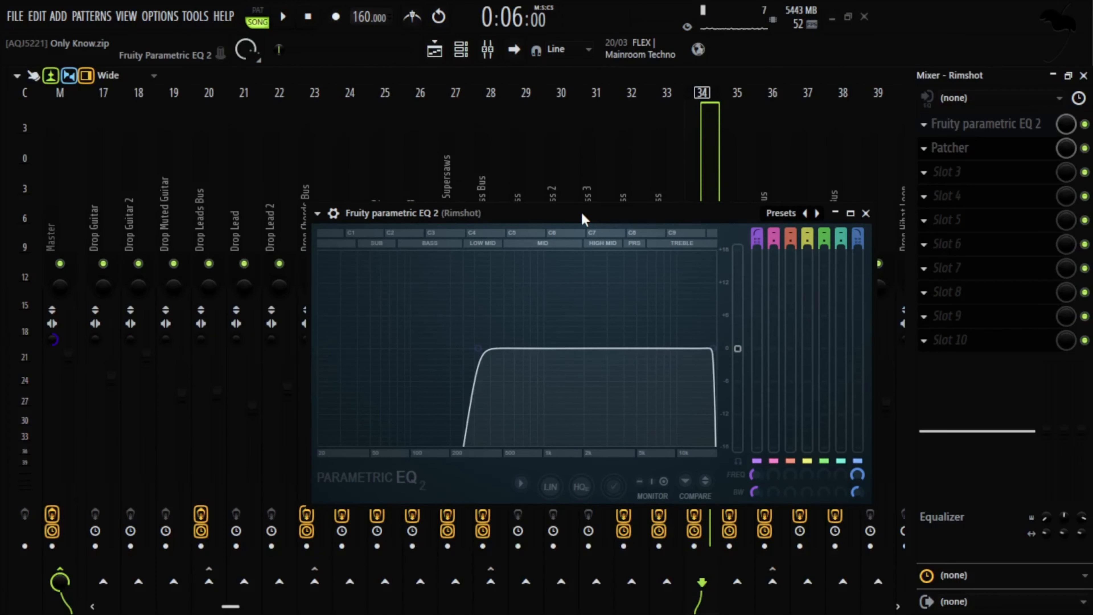
- Inspect the Fruity parametric EQ 2 on the Rimshot mixer track and the Soundgoodizer on the Break Guitar mixer track
left_click_drag(582, 214, 512, 178)
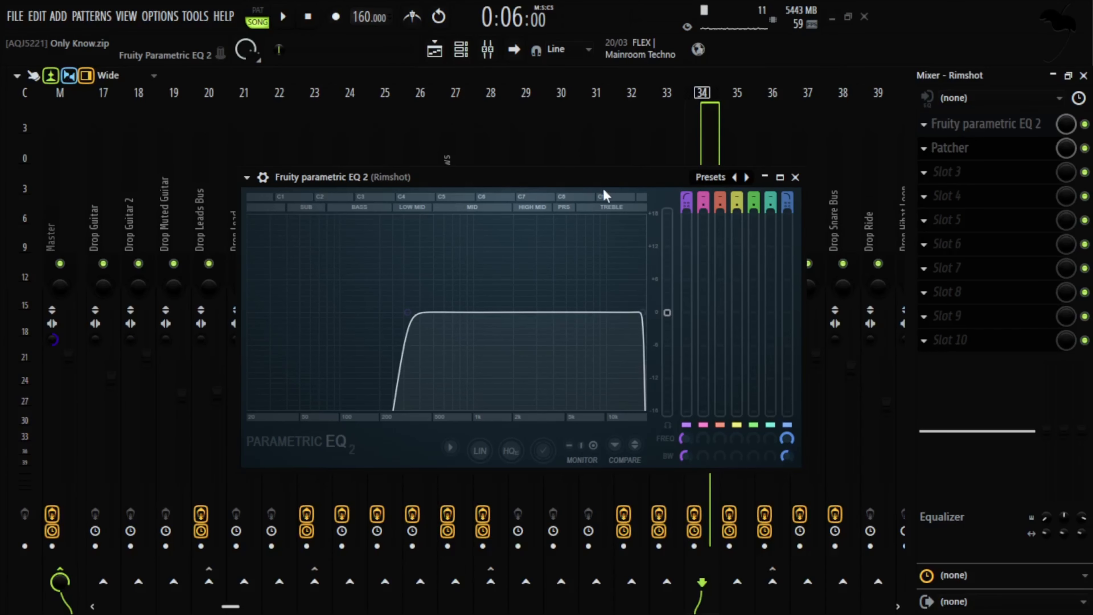
left_click(795, 177)
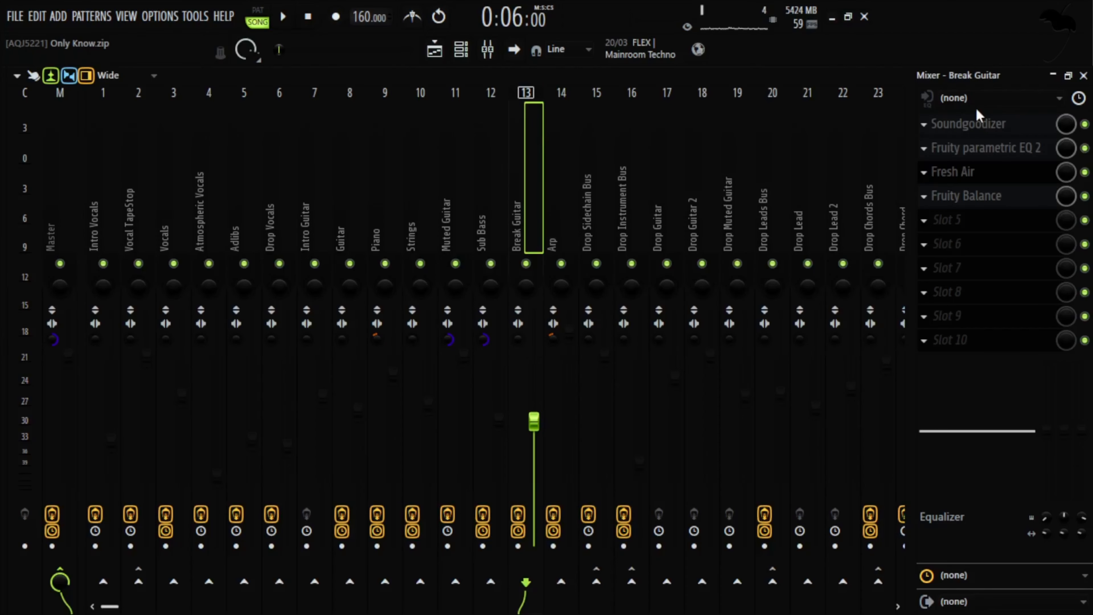
left_click(977, 116)
left_click_drag(192, 157, 534, 168)
left_click_drag(375, 213, 383, 211)
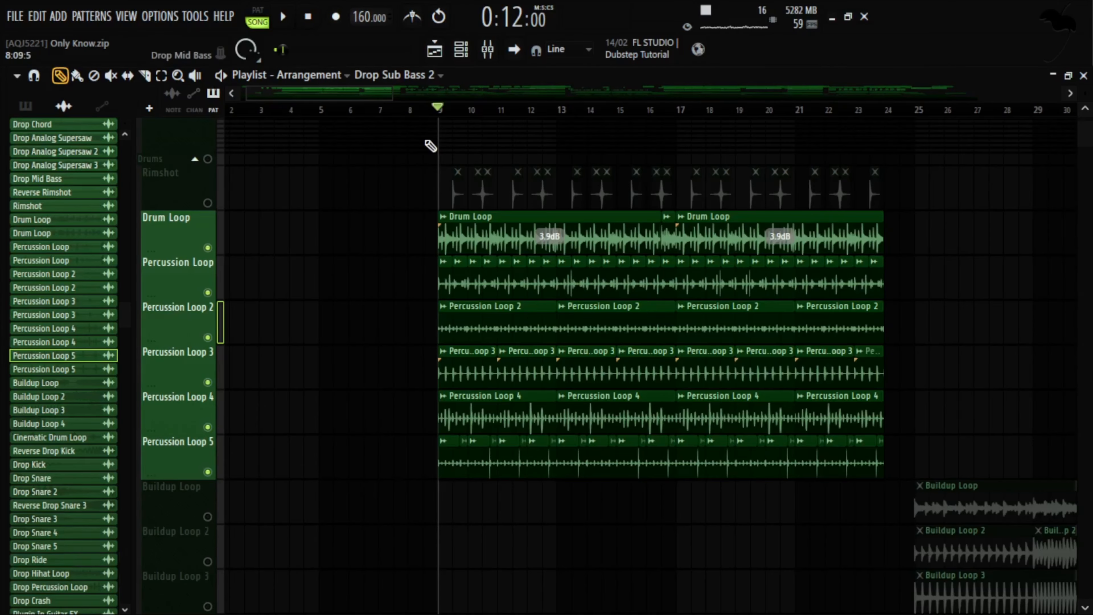
- Inspect the OTT and Fruity parametric EQ 2 effects on the Drum Bus mixer track
left_click(10, 108)
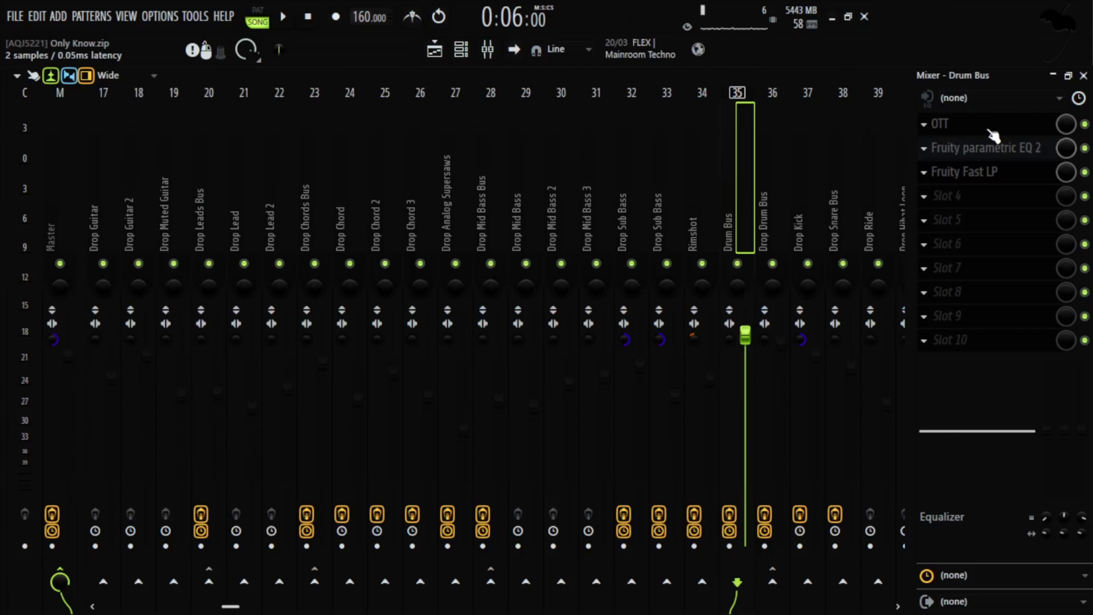
left_click(985, 129)
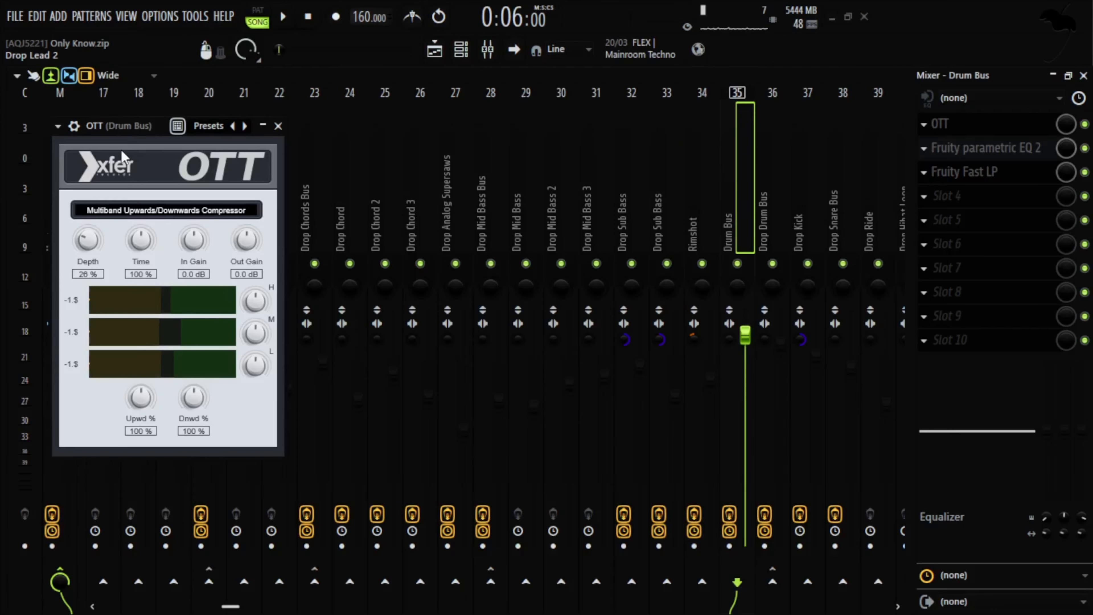
left_click_drag(132, 129, 432, 195)
left_click(985, 147)
left_click_drag(313, 175, 454, 158)
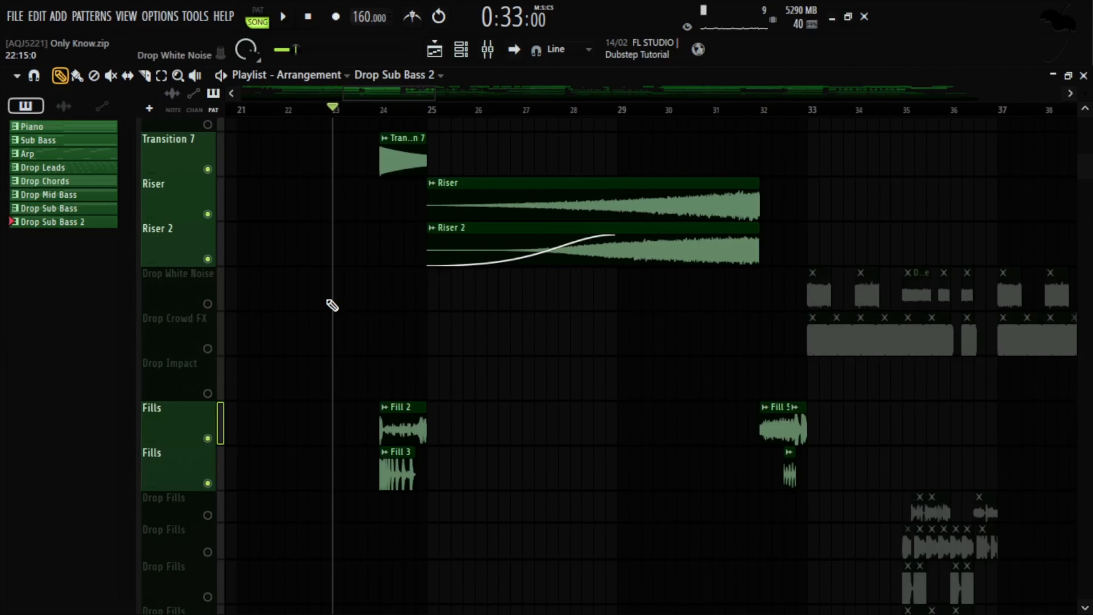
- Play the soloed buildup loops, transitions, risers and fills in the playlist and look over their clips
scroll(331, 305, "down", 2)
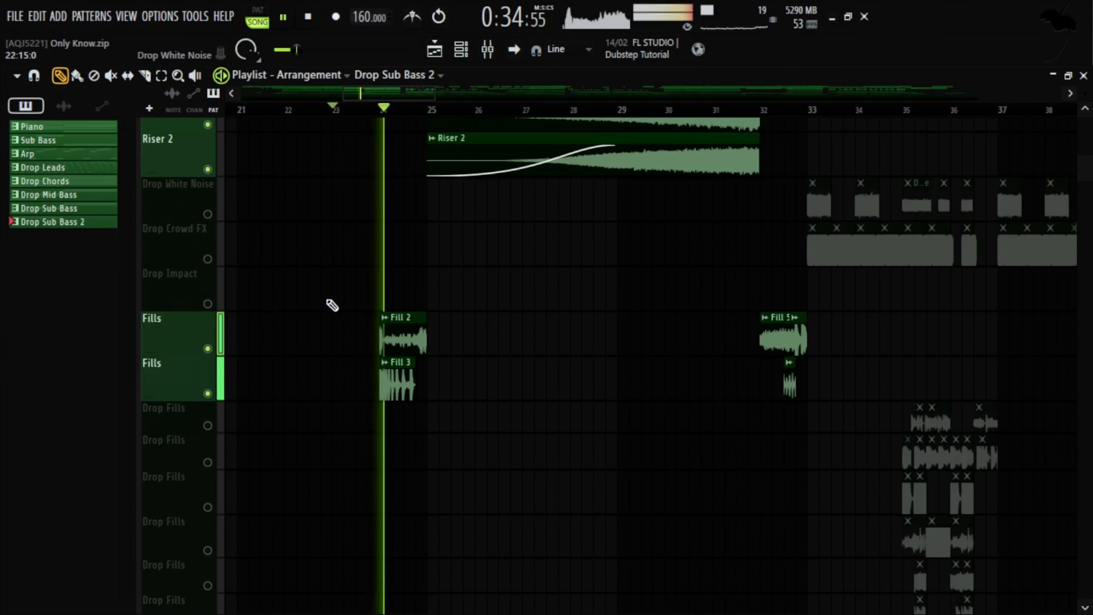
scroll(332, 305, "up", 6)
scroll(332, 305, "up", 15)
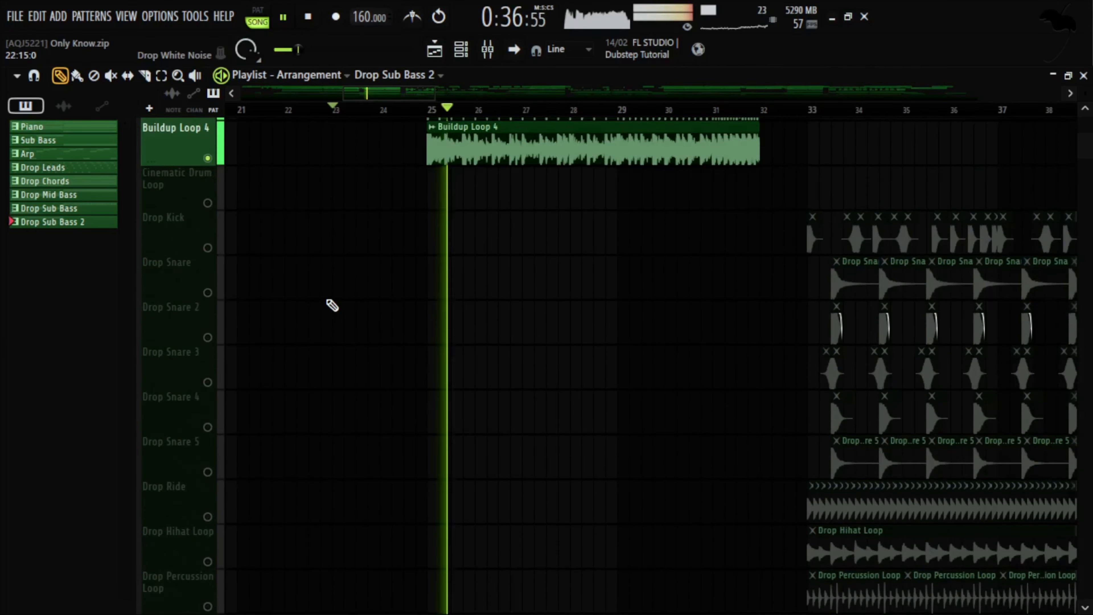
scroll(332, 305, "down", 5)
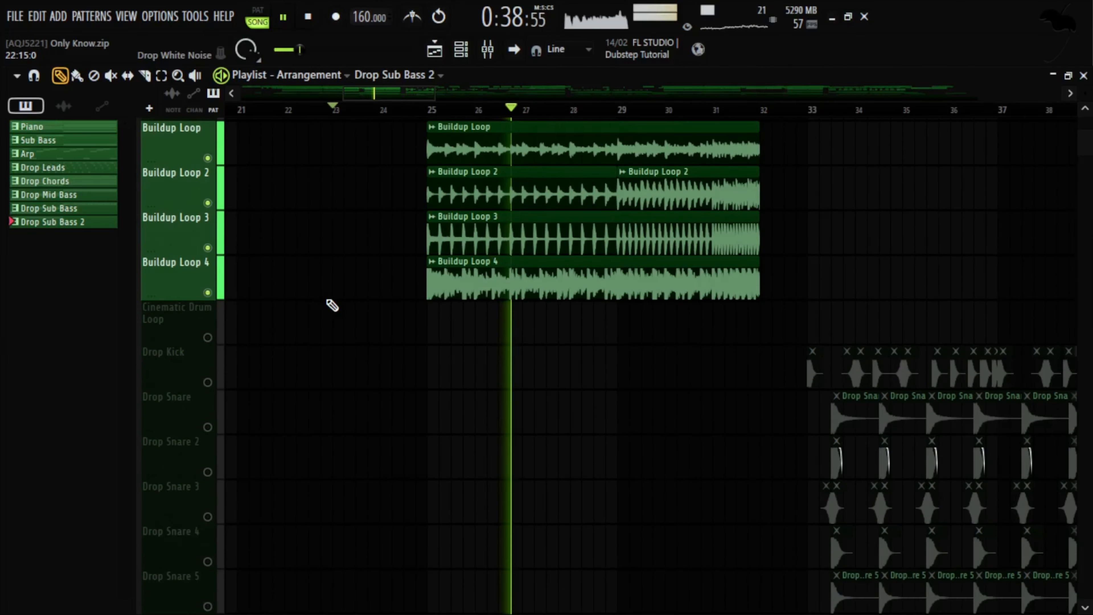
scroll(331, 305, "down", 9)
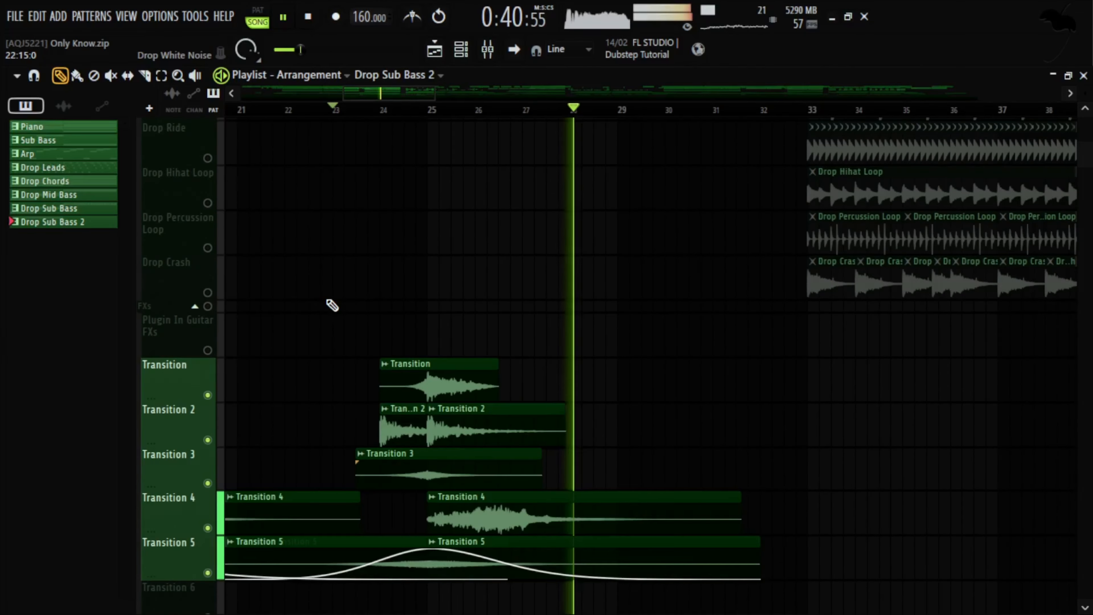
scroll(332, 305, "down", 8)
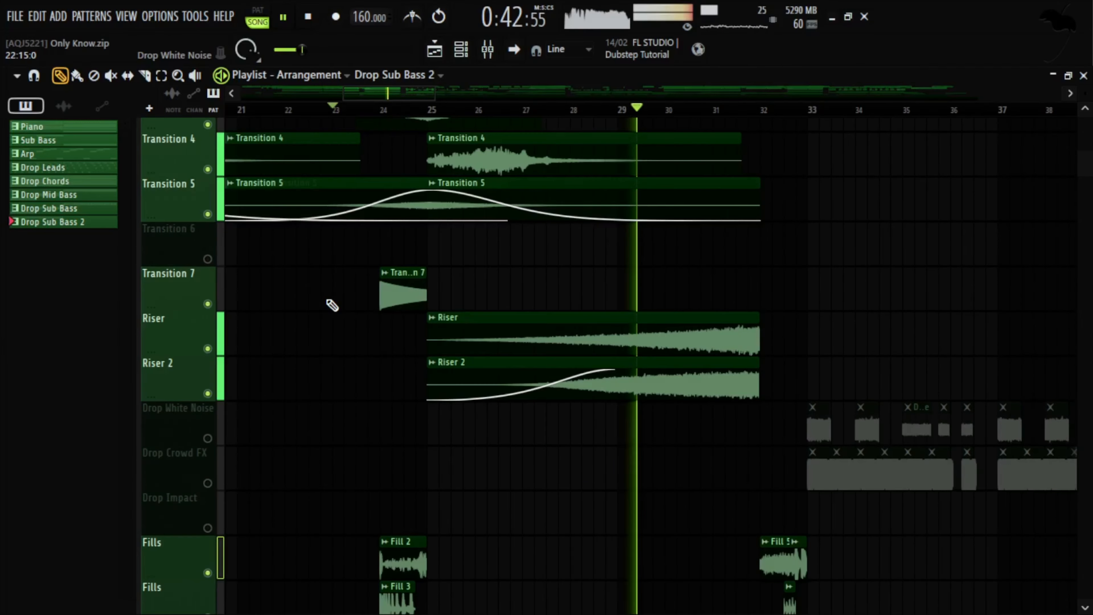
scroll(331, 305, "down", 1)
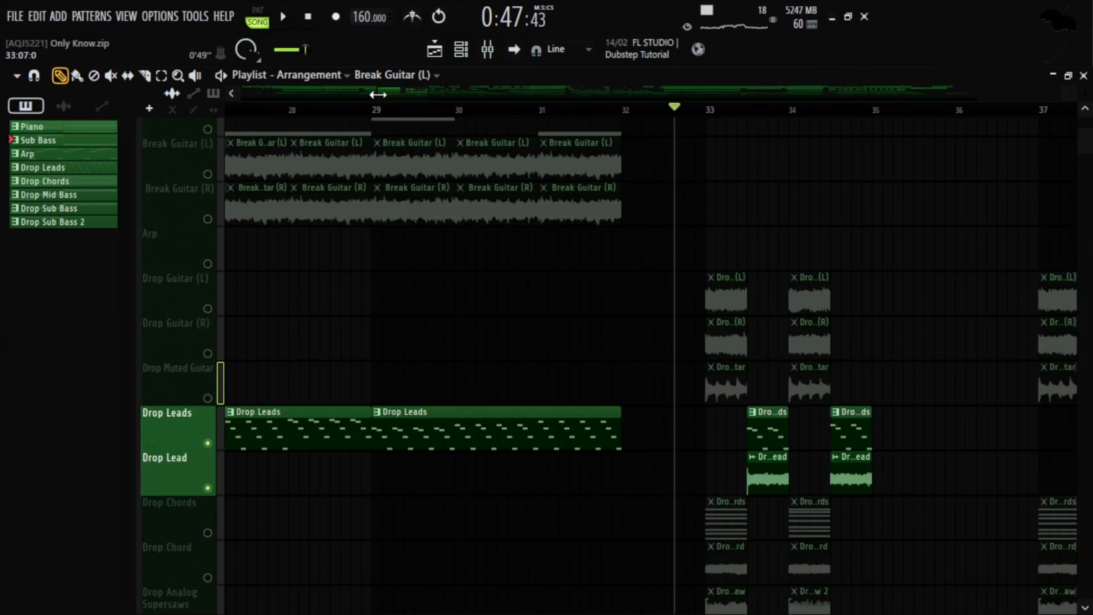
- Look over the Drop Leads clips and the drop instrument automation clips in the playlist
left_click_drag(379, 92, 360, 92)
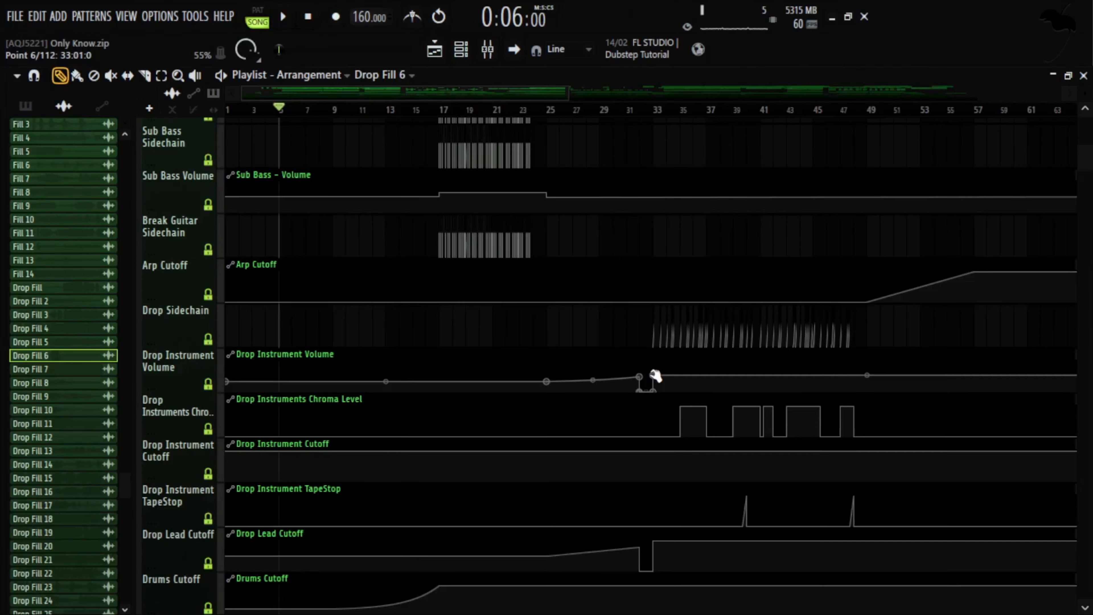
scroll(636, 357, "down", 1)
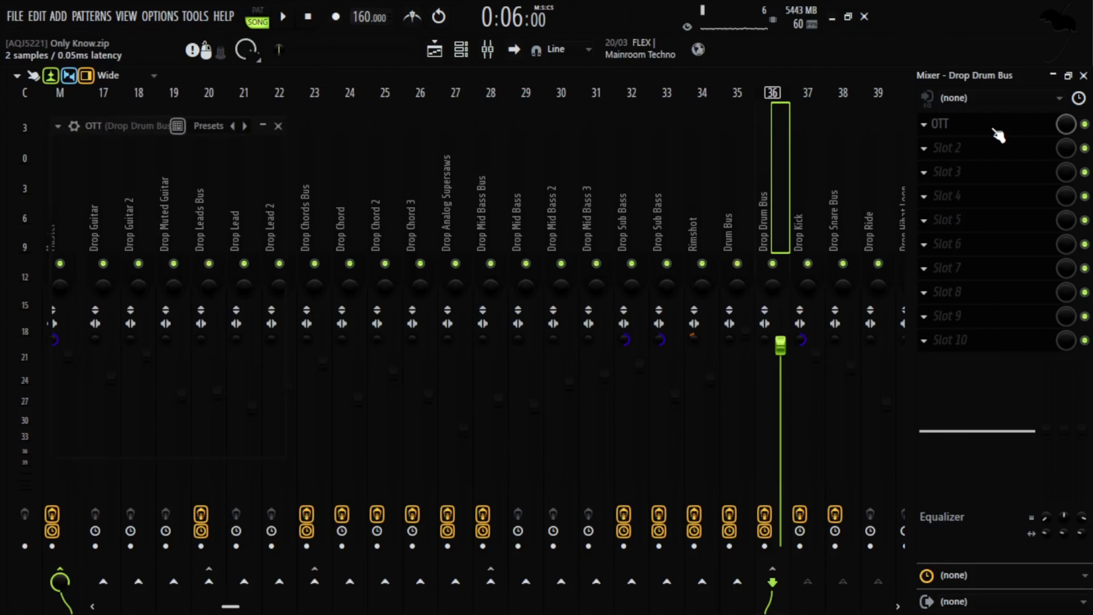
- Inspect the OTT on the Drop Drum Bus and the Fruity soft clipper on the Drop Kick mixer track
left_click_drag(143, 129, 497, 168)
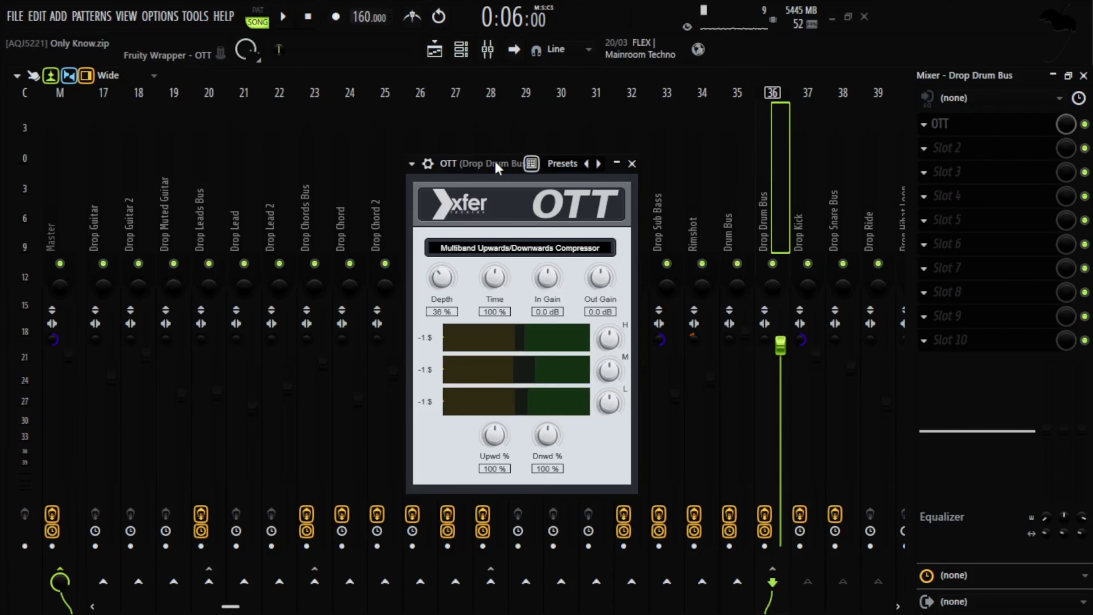
left_click(632, 163)
left_click(808, 173)
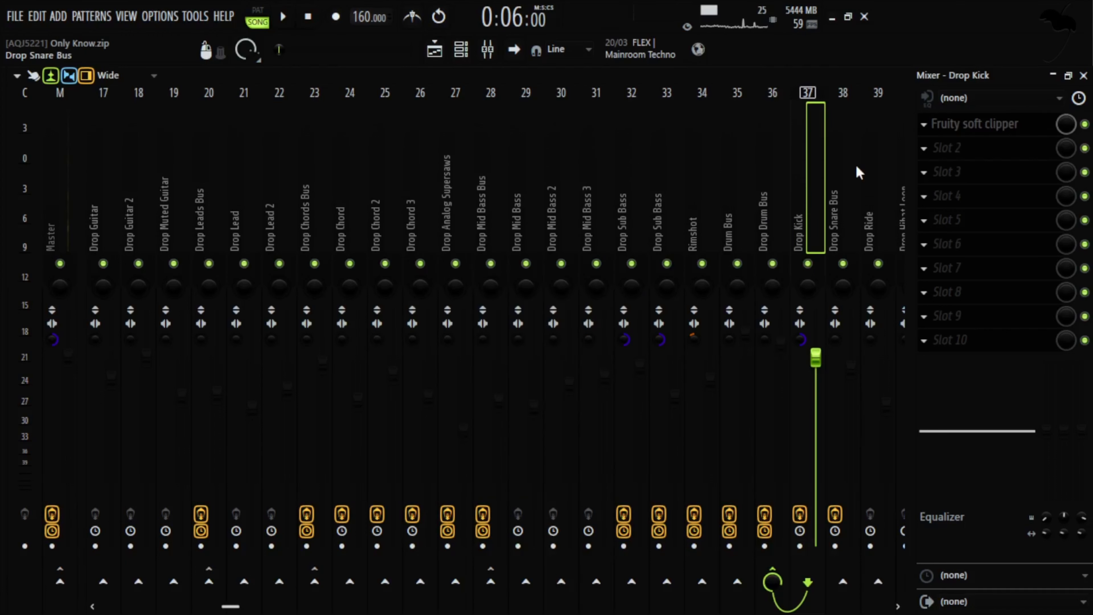
left_click(966, 134)
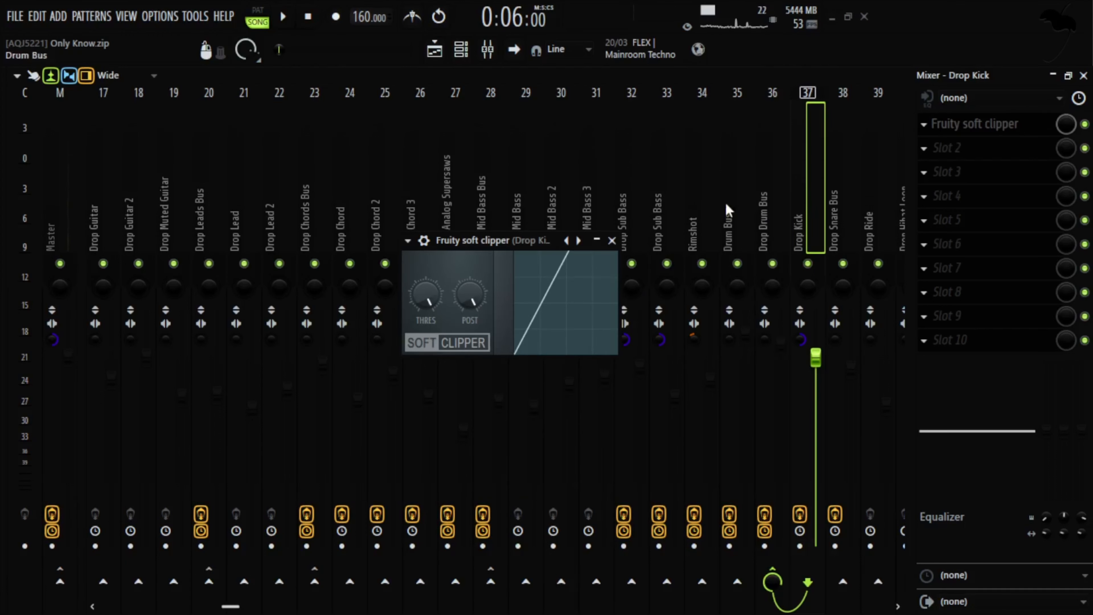
left_click(611, 240)
- Inspect the Fruity parametric EQ 2 and Fruity Reeverb 2 effects on the Drop Snare Bus mixer track
left_click(843, 181)
left_click(967, 129)
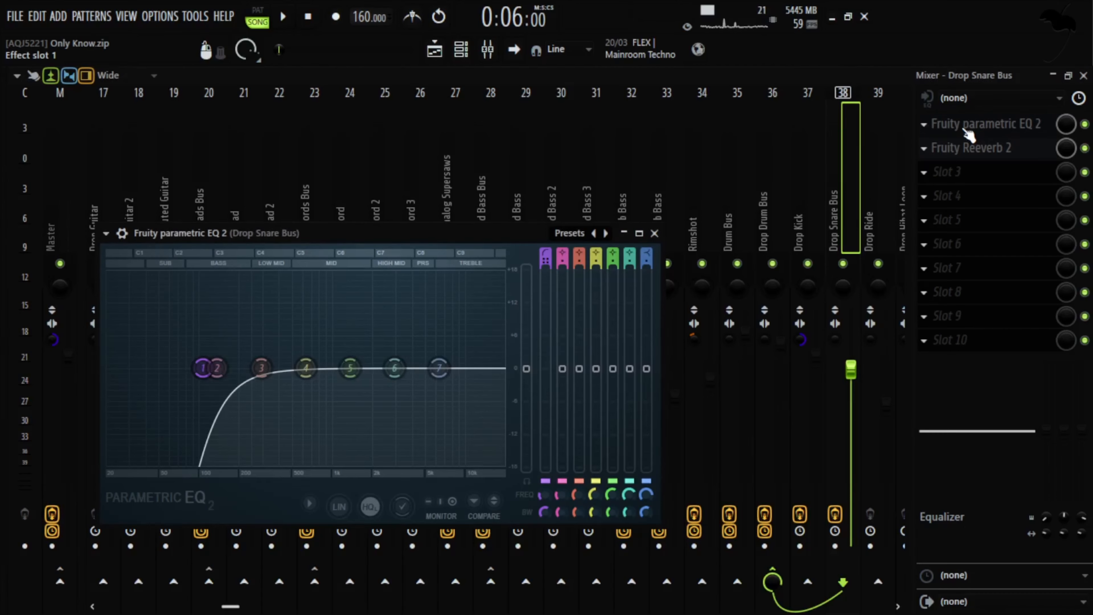
left_click_drag(329, 234, 516, 186)
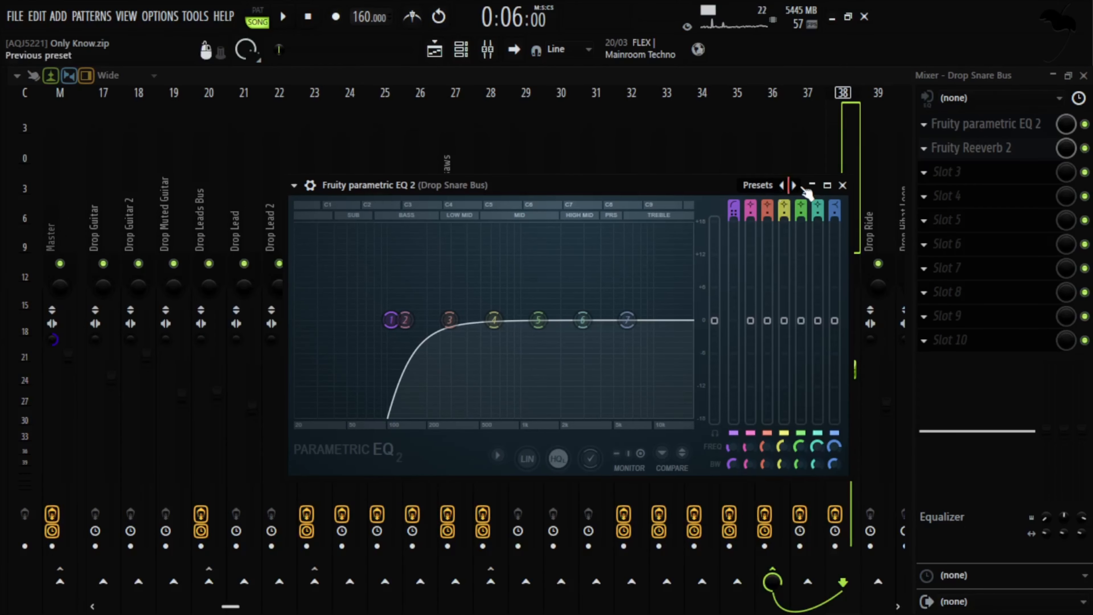
left_click(842, 186)
left_click(988, 152)
left_click_drag(348, 253, 507, 224)
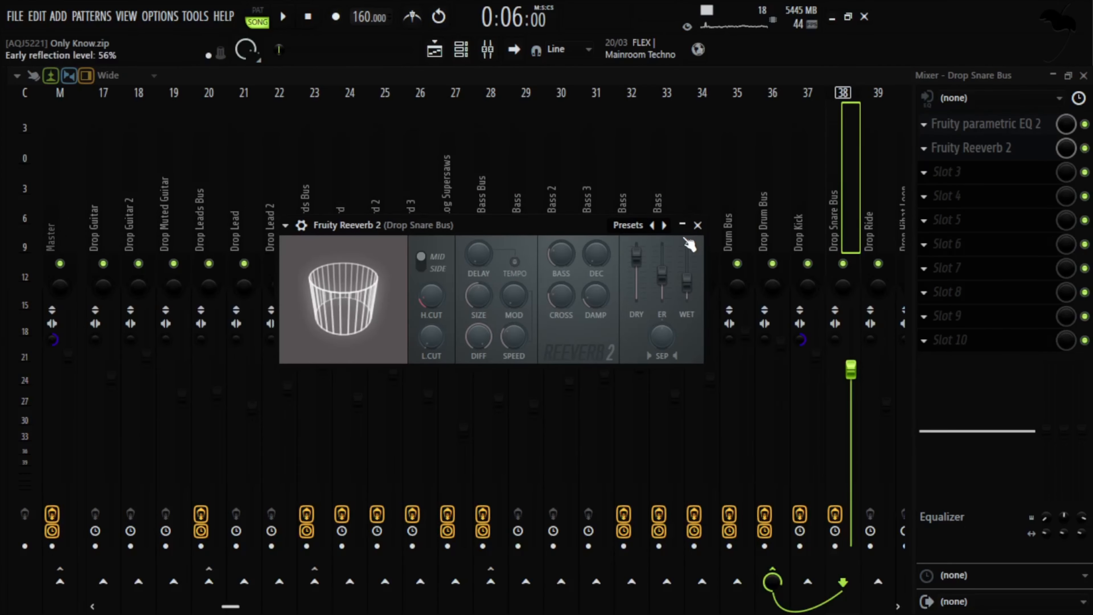
left_click(697, 225)
left_click(882, 206)
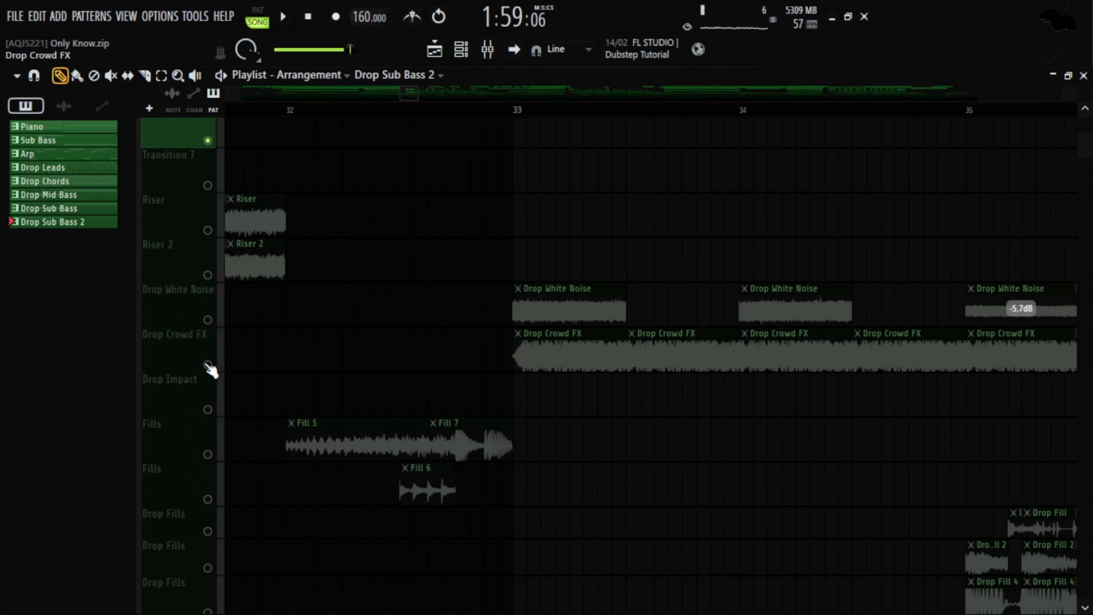
- Unmute the Drop White Noise and Drop Crowd FX playlist tracks and play them from just before bar 33
left_click(207, 365)
left_click(208, 319)
scroll(275, 266, "down", 7)
left_click(426, 108)
scroll(583, 208, "up", 4)
scroll(527, 106, "right", 1)
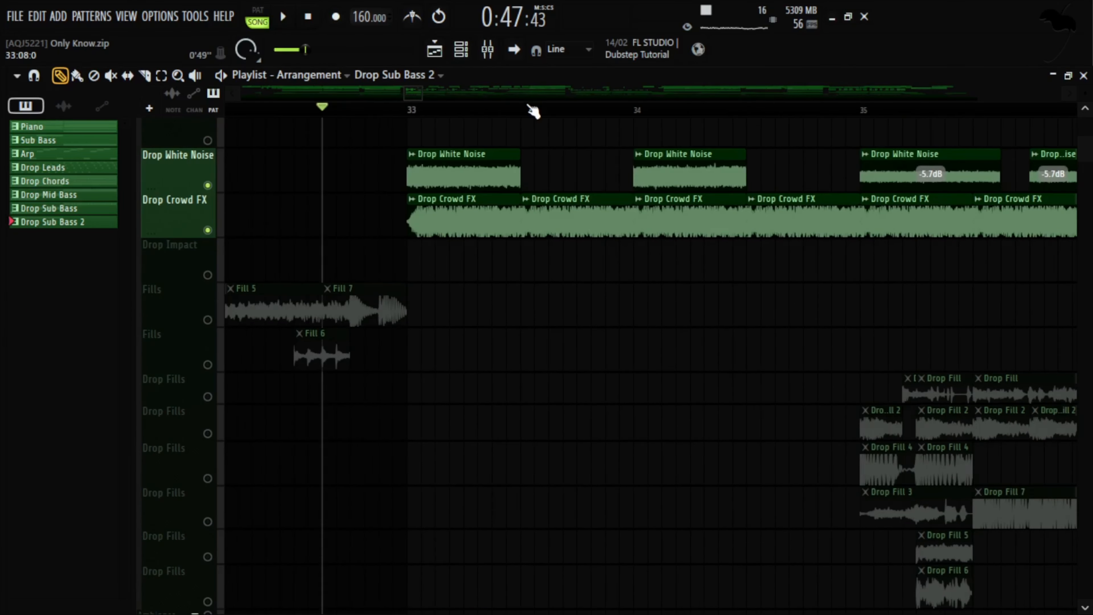
scroll(496, 107, "down", 4)
scroll(445, 105, "right", 1)
scroll(452, 157, "up", 2)
key("space")
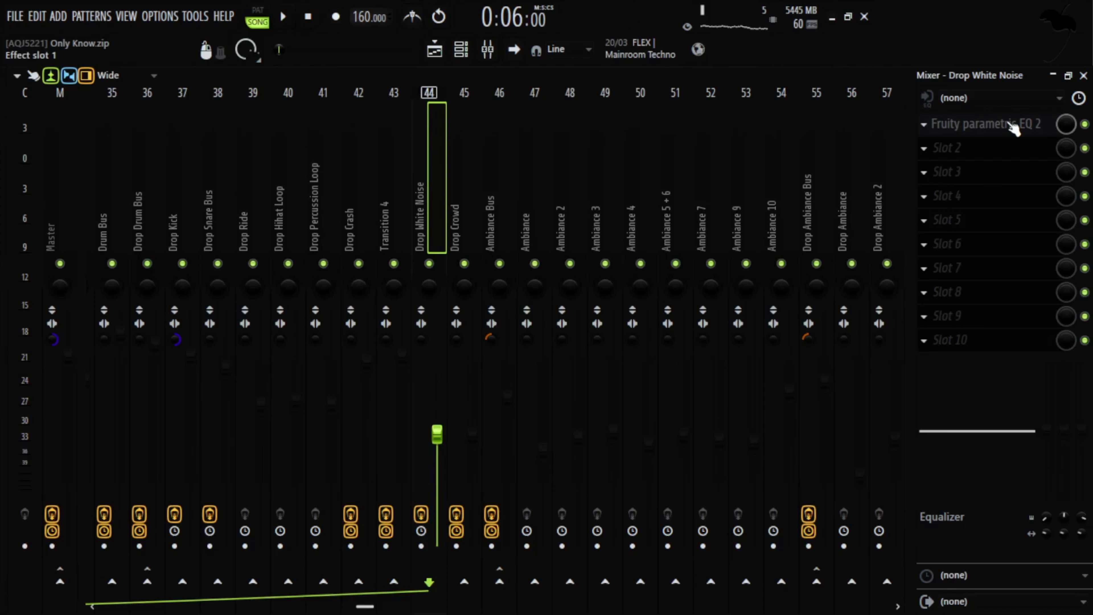
- Inspect the Fruity parametric EQ 2 effects on the Drop White Noise and Drop Crowd mixer tracks
left_click(1012, 125)
left_click_drag(324, 175, 468, 160)
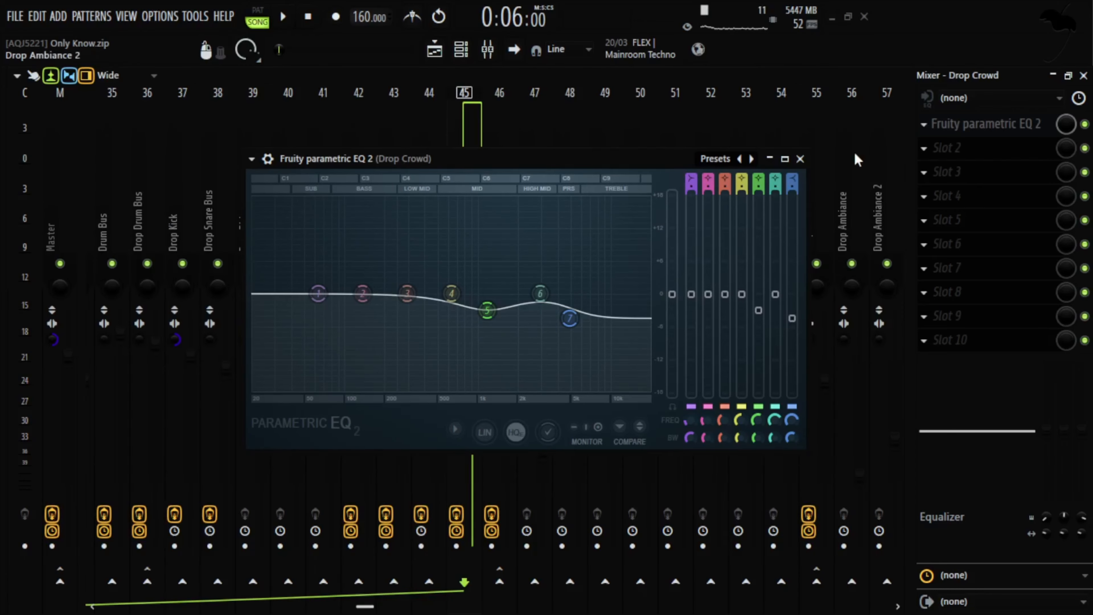
left_click(800, 159)
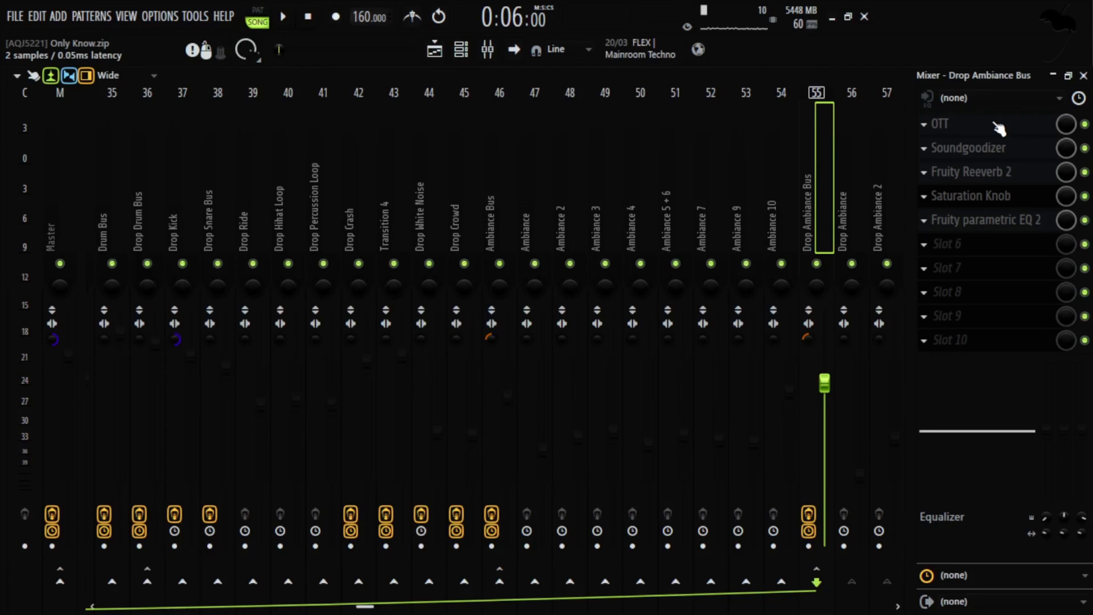
- Inspect the effects chain on the Drop Ambiance Bus mixer track, including OTT and Saturation Knob
left_click(998, 127)
left_click_drag(146, 220, 511, 172)
left_click(638, 164)
left_click(568, 191)
left_click(722, 207)
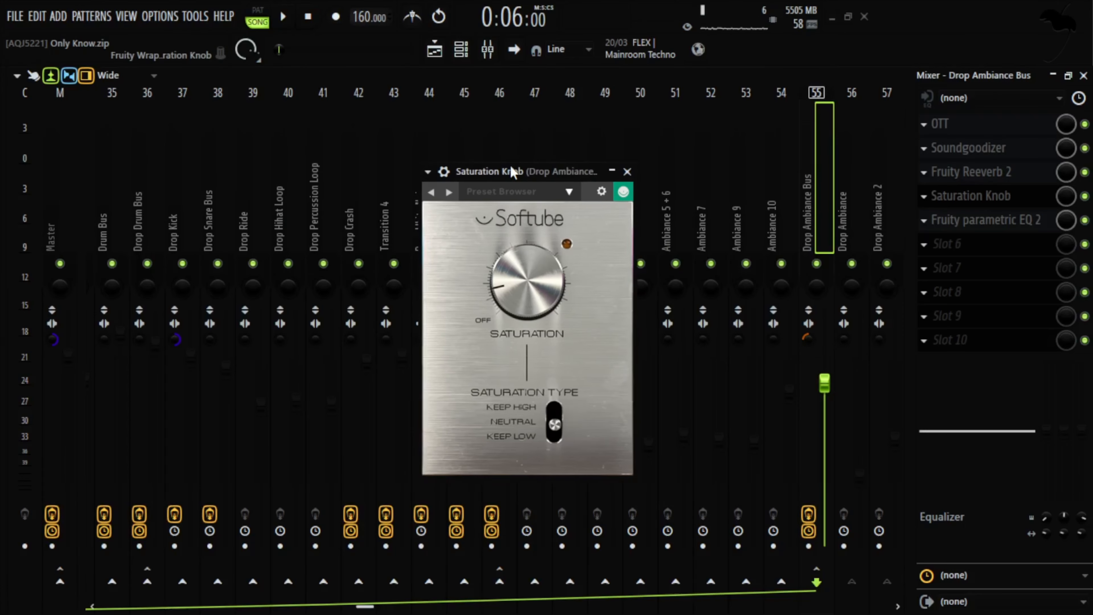
left_click(632, 172)
left_click(770, 191)
- Unmute all six Drop Fills tracks in the playlist
left_click(207, 352)
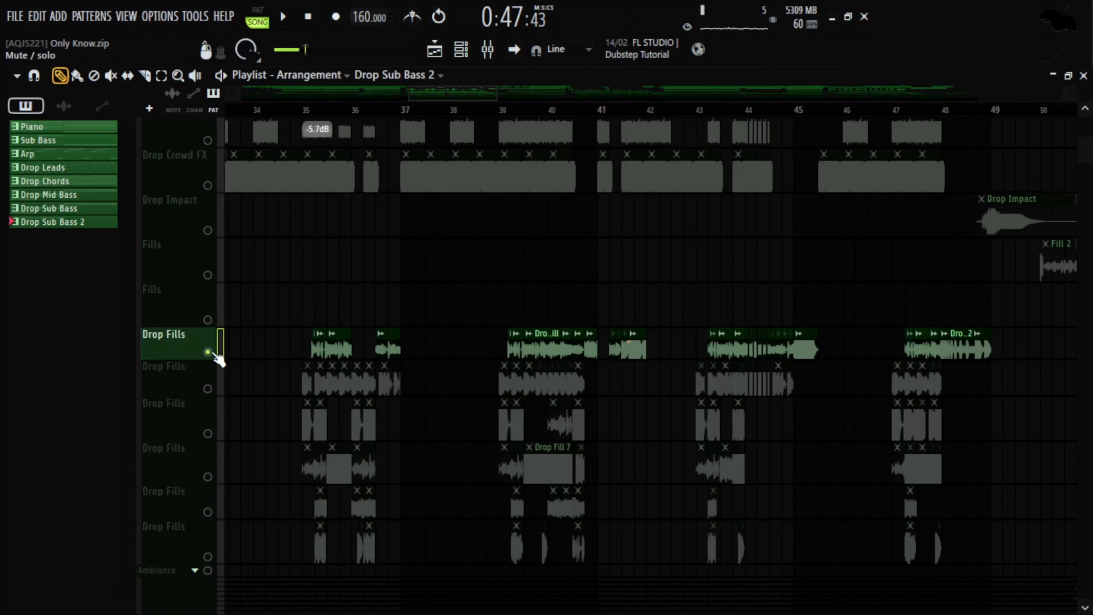
left_click(207, 389)
left_click(207, 433)
left_click(208, 477)
left_click(207, 512)
left_click(208, 556)
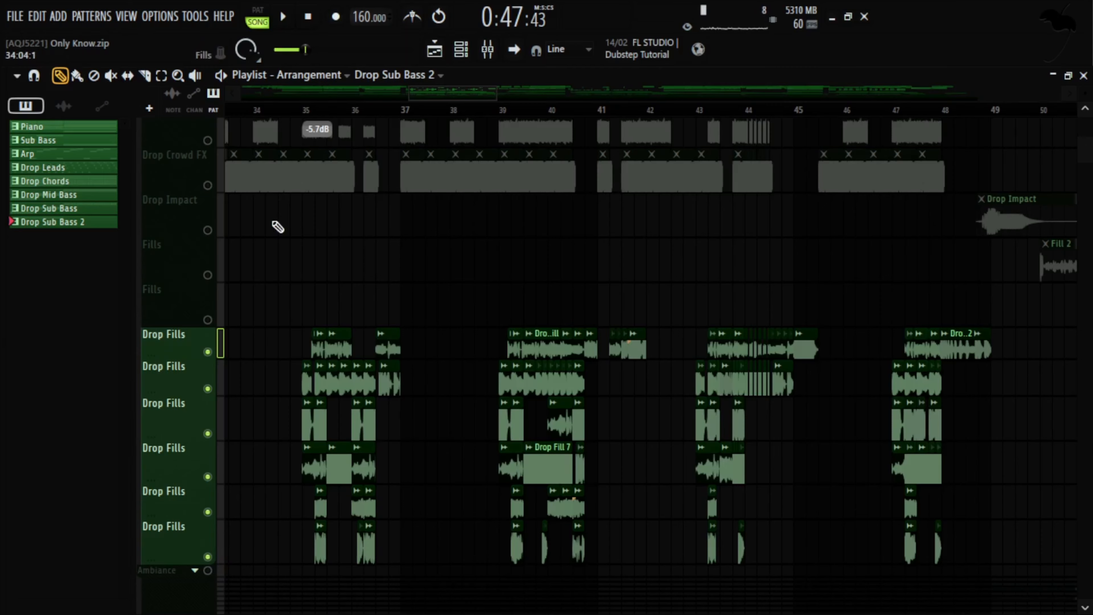
- Inspect the channel settings and source samples of the first clips on the uppermost Drop Fills track around bar 35
scroll(314, 115, "up", 6)
double_click(342, 343)
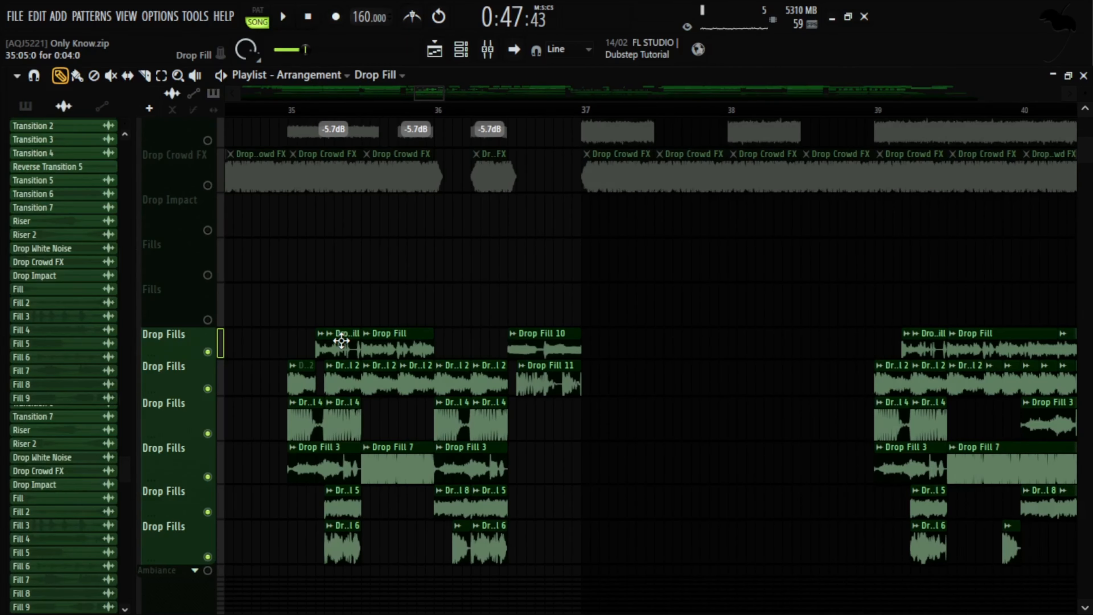
left_click_drag(445, 134, 680, 136)
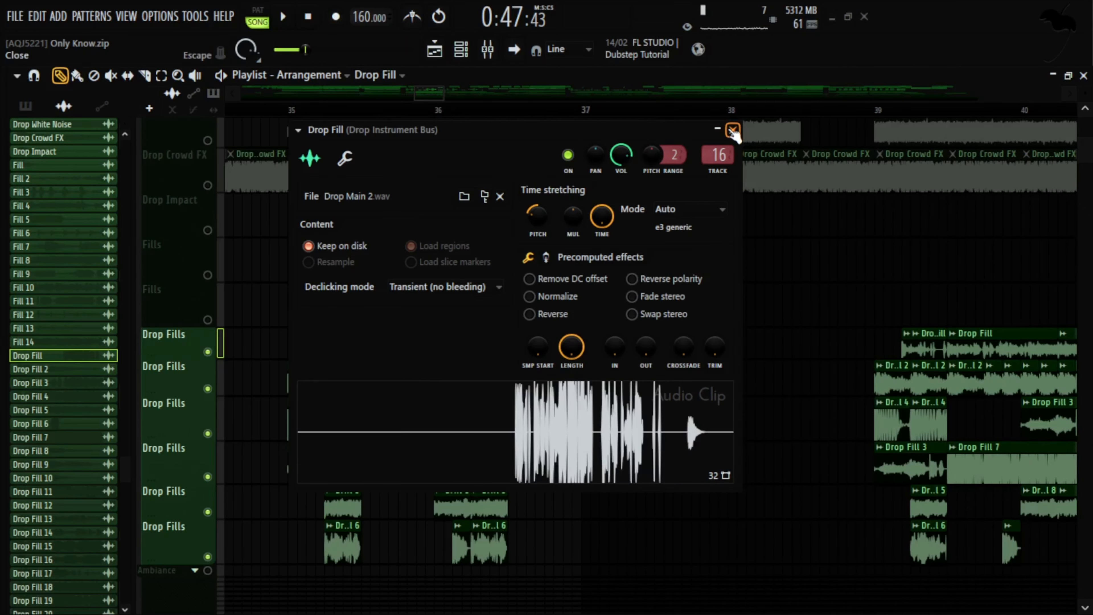
left_click(730, 126)
double_click(396, 343)
left_click_drag(417, 136, 573, 203)
left_click(752, 151)
- Inspect the channel settings of the Drop Fill 10 and Drop Fill 11 audio clips before bar 37
double_click(479, 361)
left_click(737, 195)
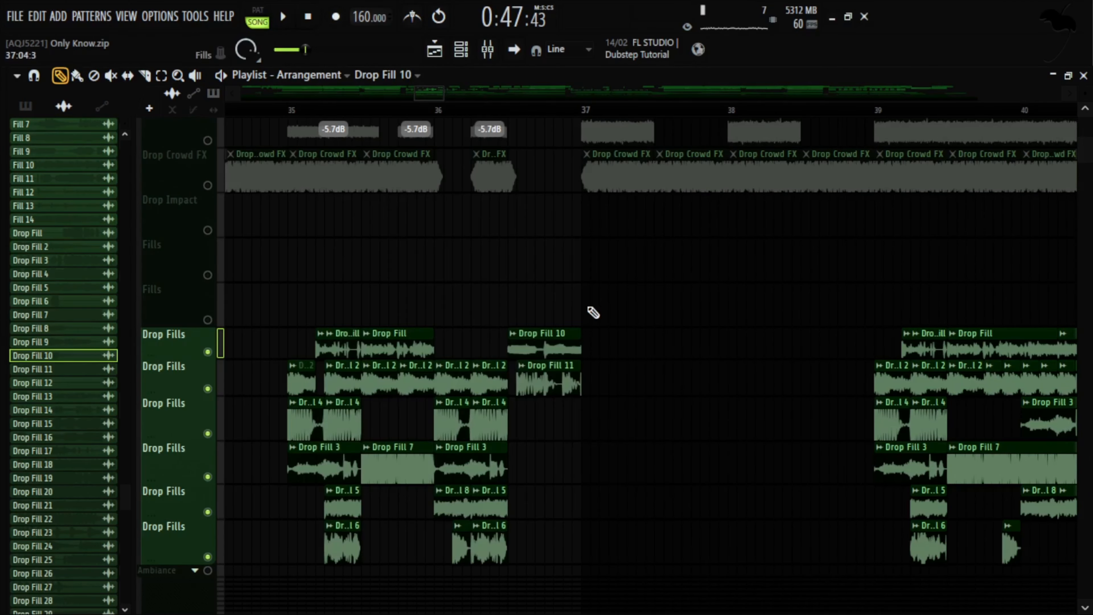
double_click(532, 383)
left_click_drag(392, 94, 616, 186)
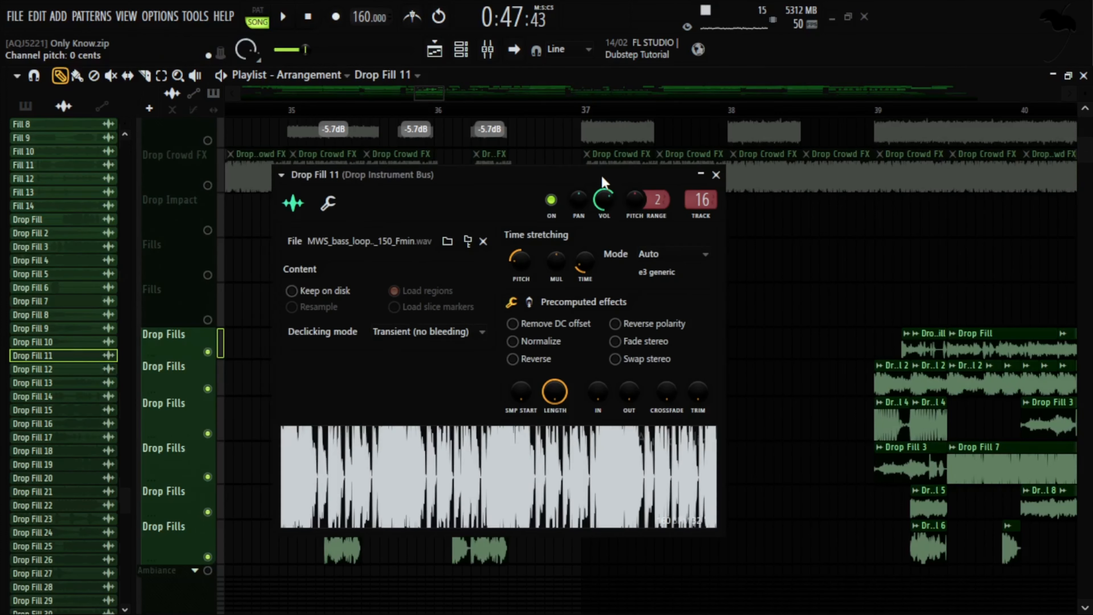
left_click(726, 178)
- Inspect the channel settings of the Drop Fill 2 and Drop Fill 4 audio clips
double_click(479, 387)
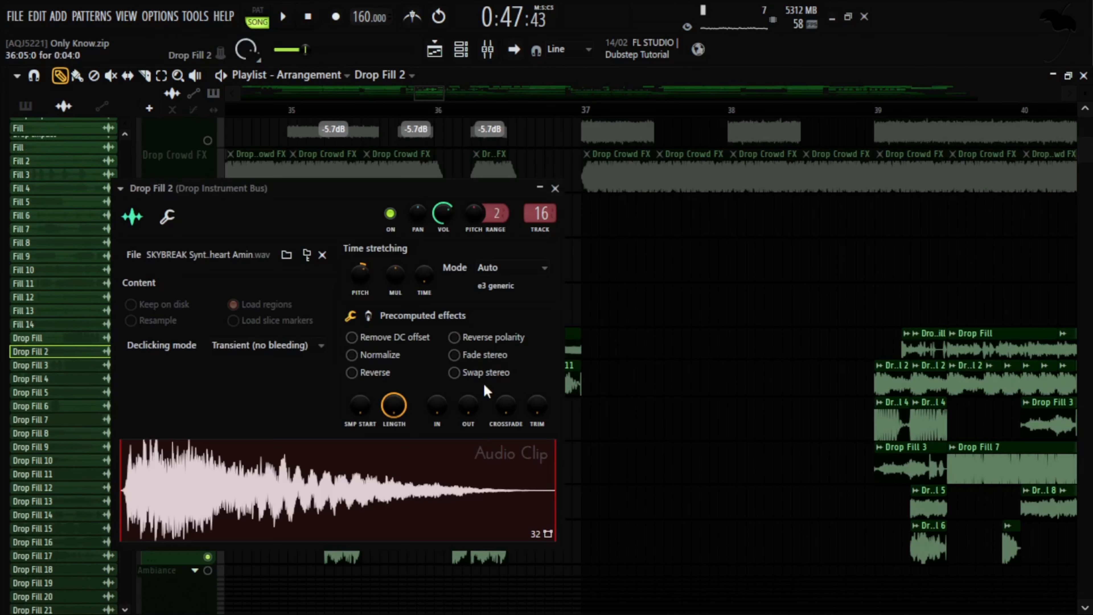
left_click_drag(405, 184, 613, 172)
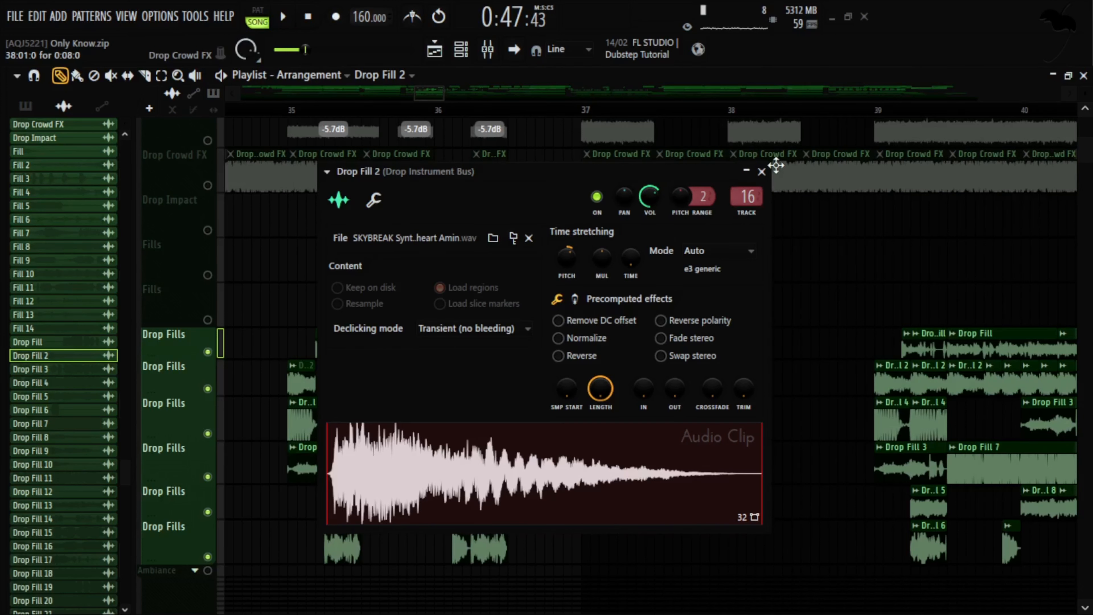
left_click(761, 171)
double_click(347, 416)
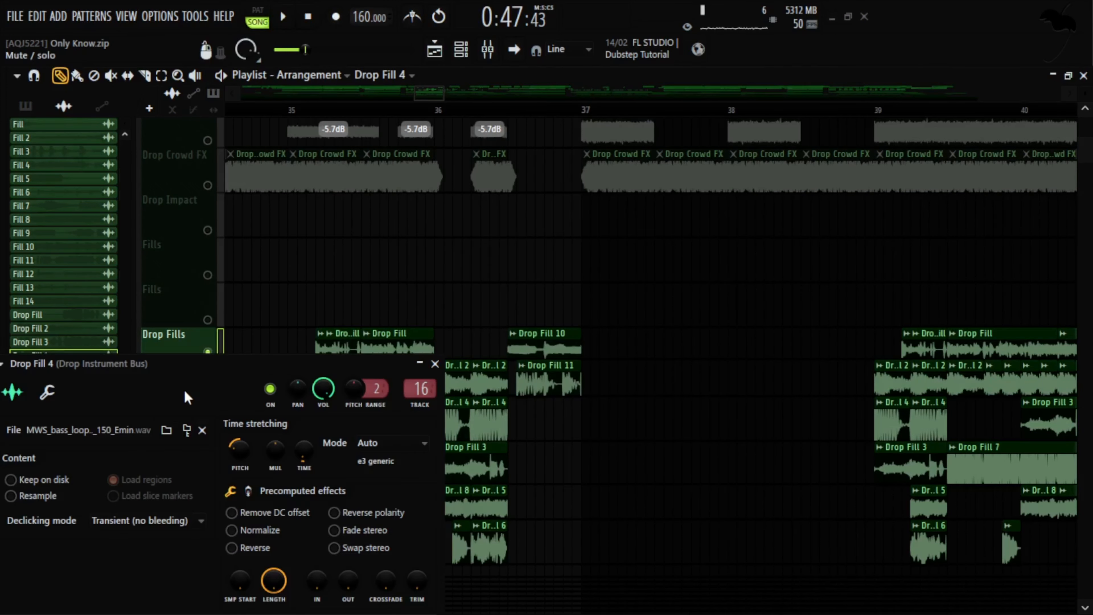
left_click_drag(188, 397, 499, 174)
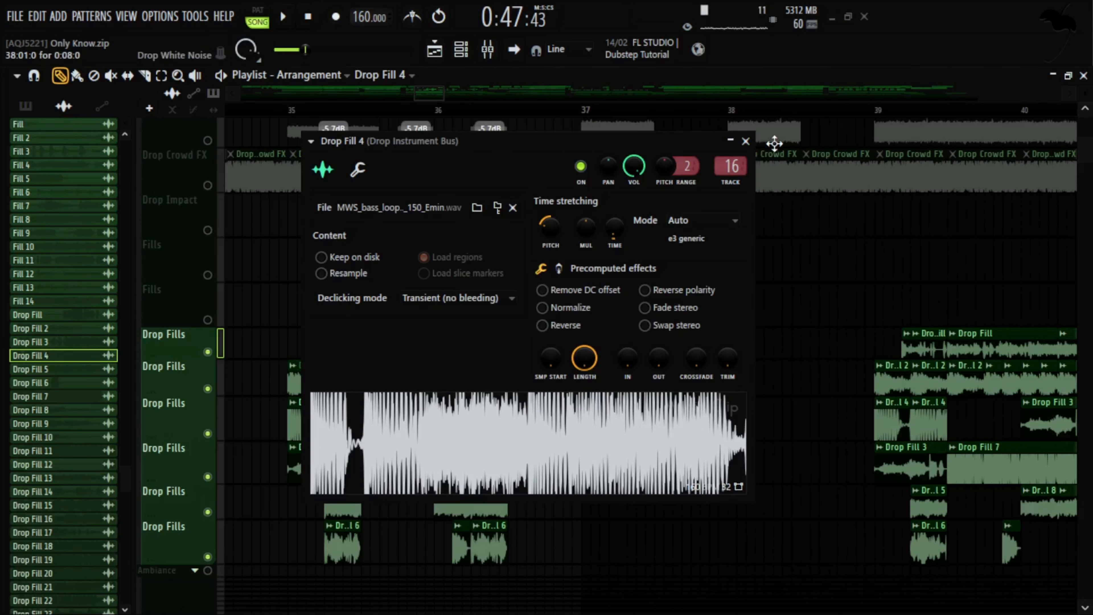
left_click(751, 144)
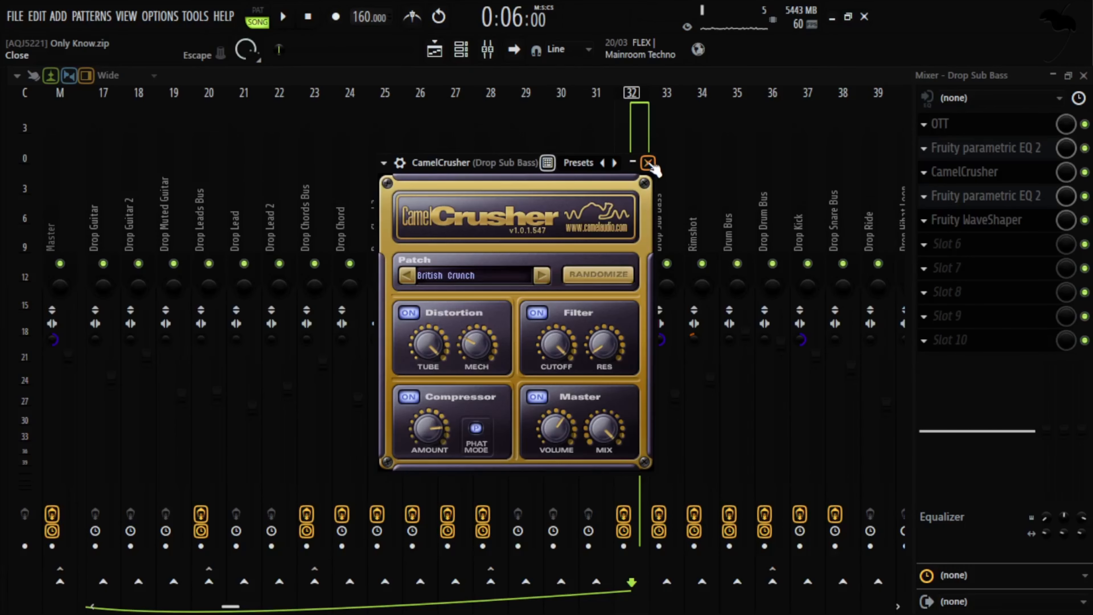
- Inspect CamelCrusher, the second Fruity parametric EQ 2 and Fruity WaveShaper on the Drop Sub Bass mixer track
left_click(648, 163)
left_click(971, 195)
left_click(976, 219)
left_click_drag(237, 185, 500, 191)
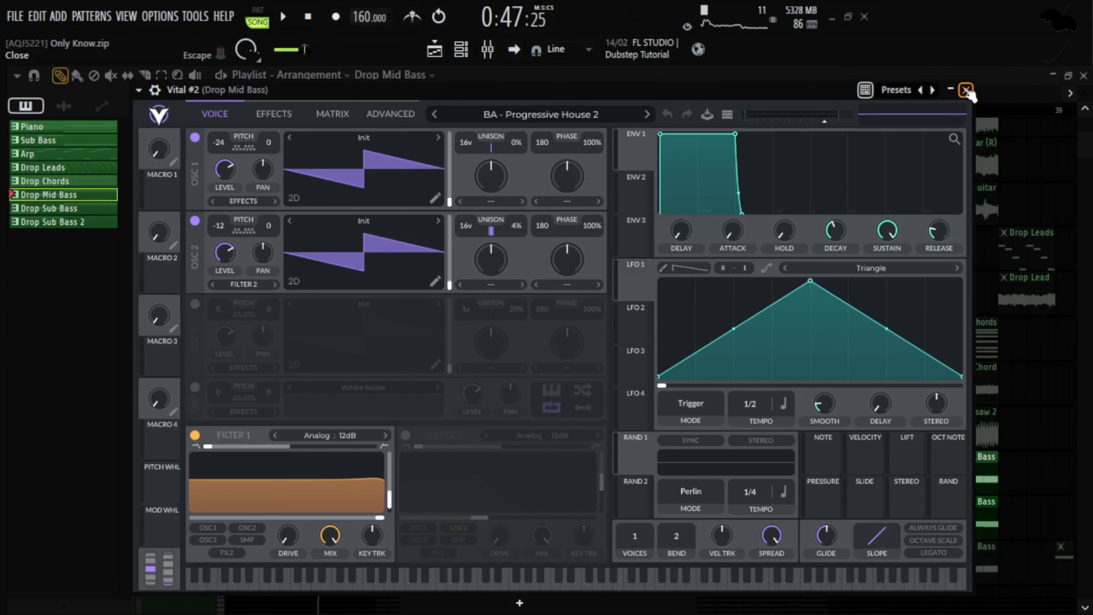
- Review the Vital patches of the Drop Mid Bass channels and the effects on the Drop Mid Bass Bus, including OTT
left_click(966, 90)
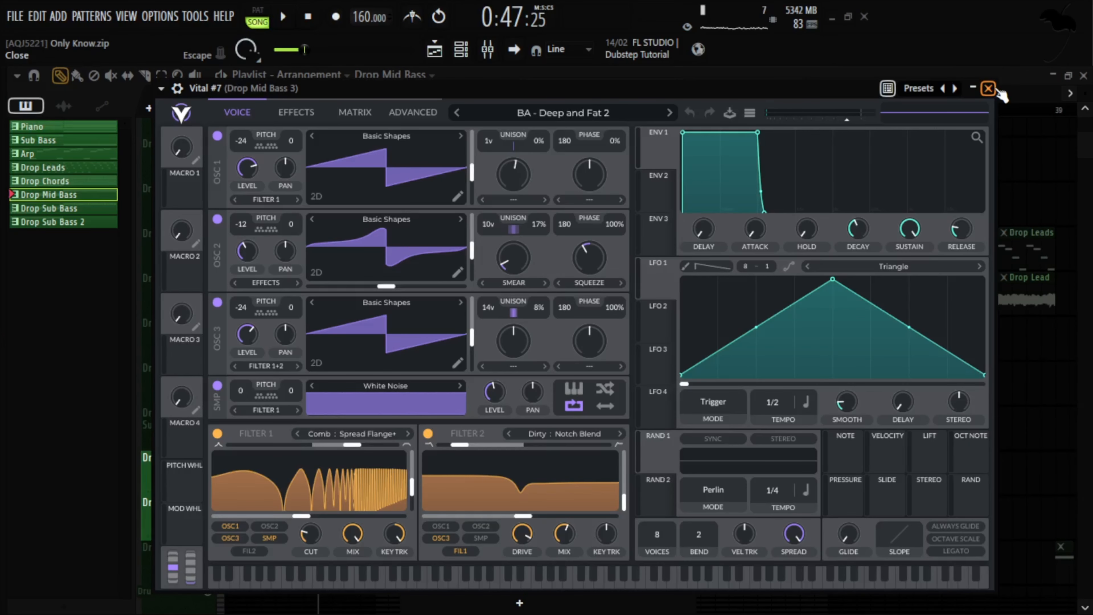
left_click(824, 170)
left_click_drag(505, 304, 393, 179)
left_click_drag(479, 168, 514, 176)
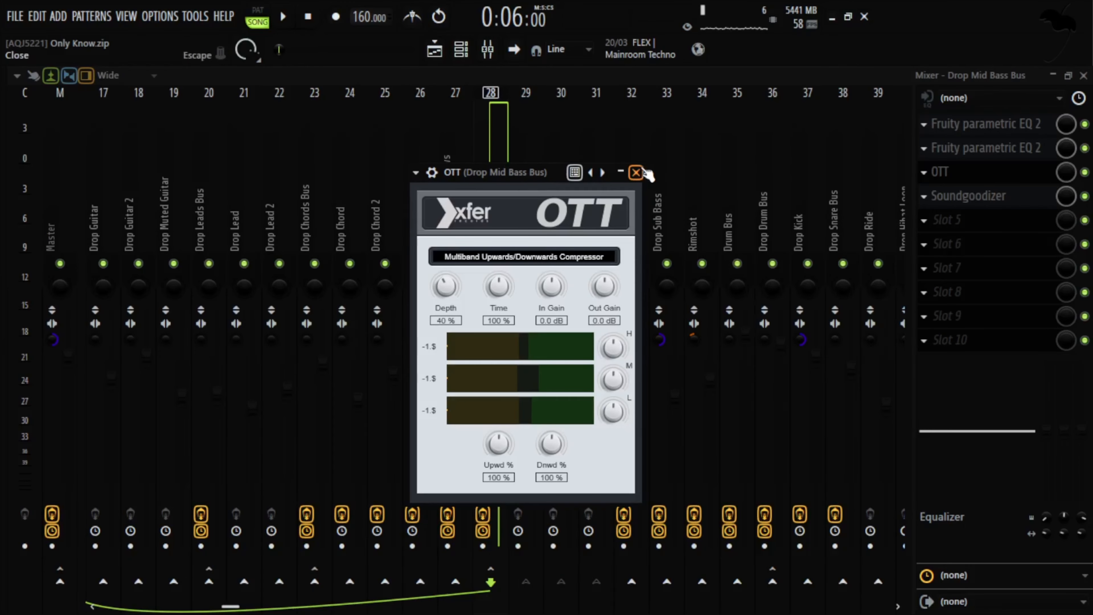
left_click(636, 172)
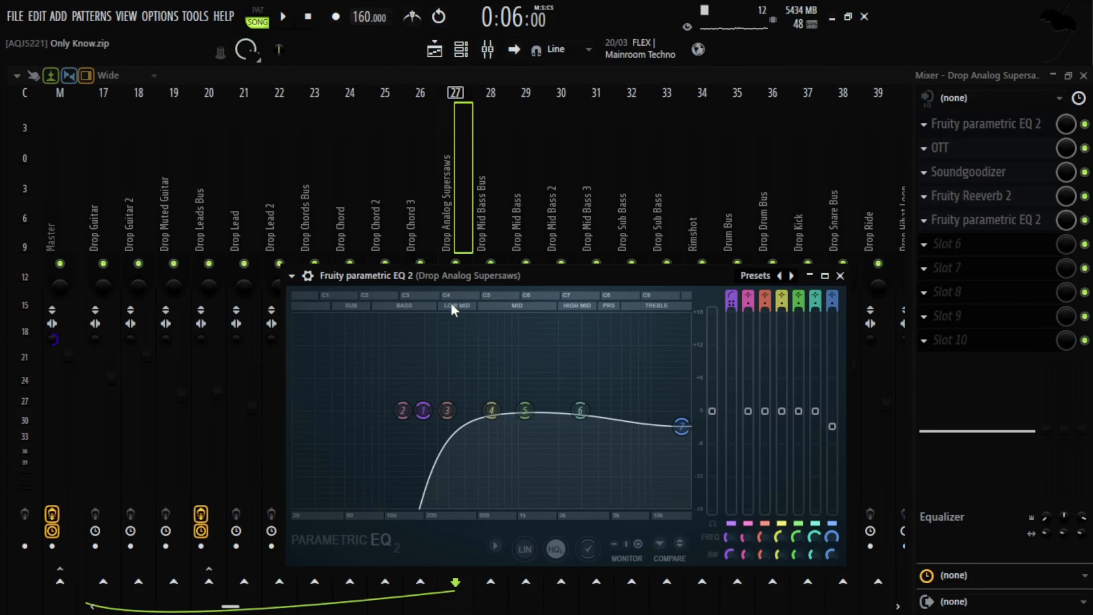
- Inspect the effects chain on the Drop Analog Supersaws mixer track, including the Fruity parametric EQ 2 and Soundgoodizer
left_click_drag(452, 278, 430, 171)
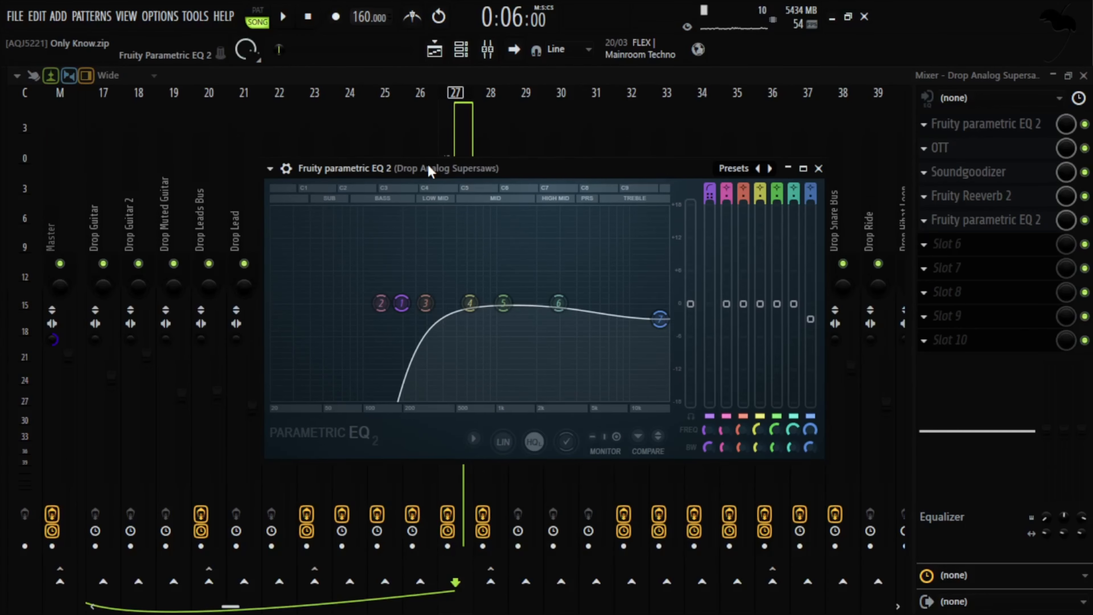
left_click(819, 168)
left_click(599, 159)
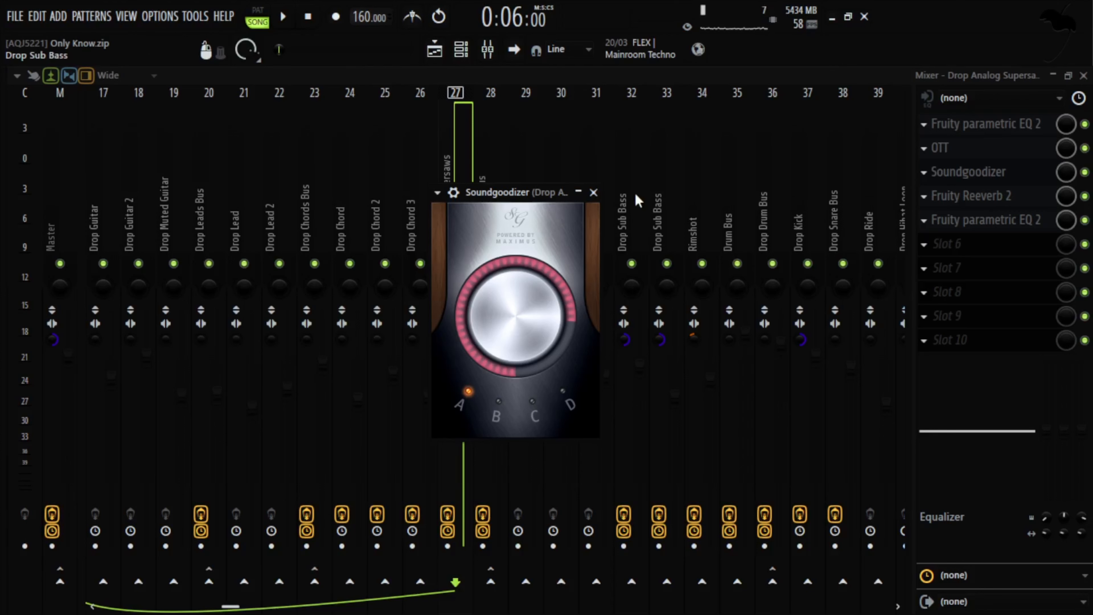
left_click(594, 192)
left_click(705, 183)
left_click(947, 219)
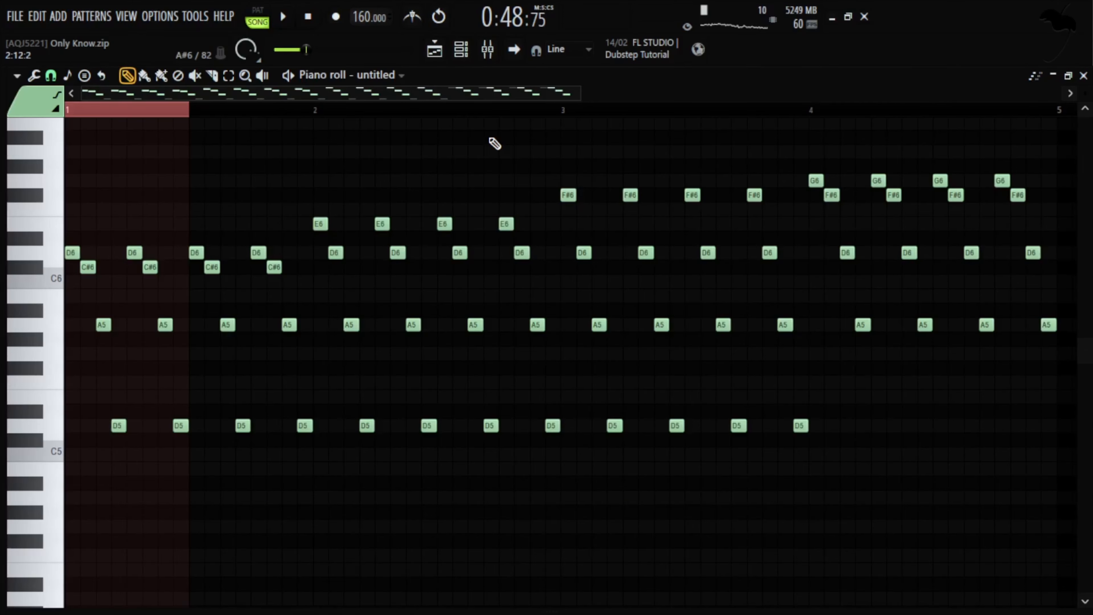
- Play the melody shown in the piano roll and inspect Fruity Reeverb 2 and Fruity parametric EQ 2 on the Drop Leads Bus
key("space")
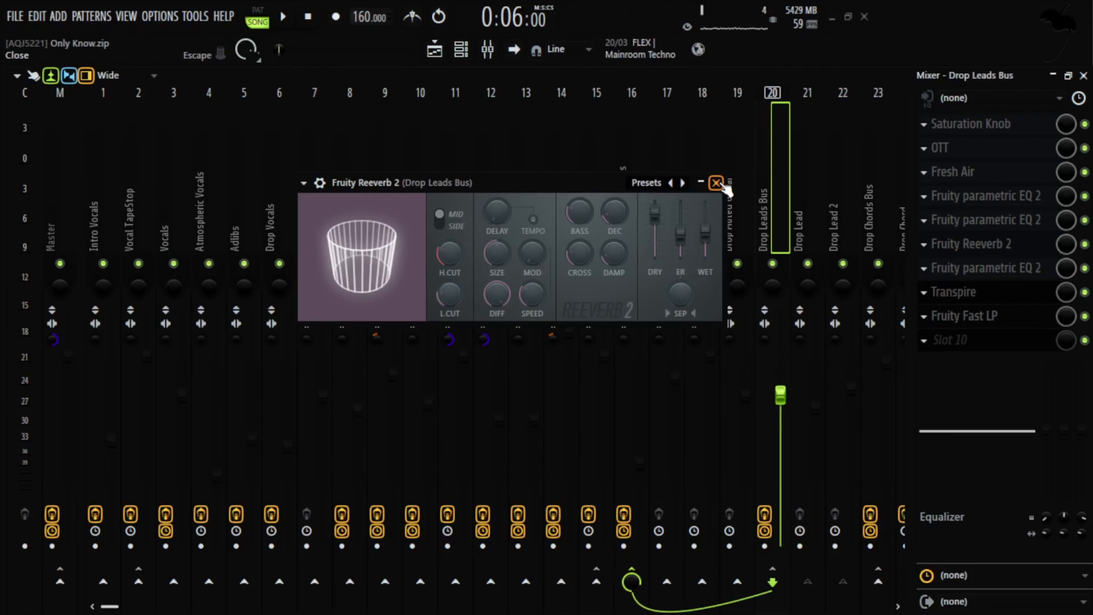
left_click(716, 183)
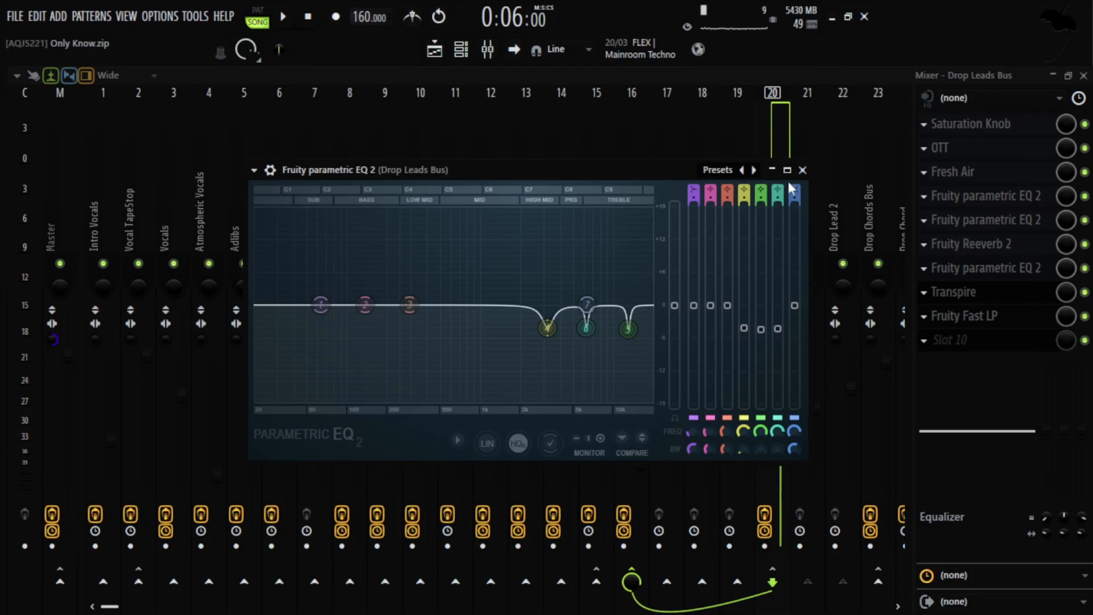
left_click(802, 170)
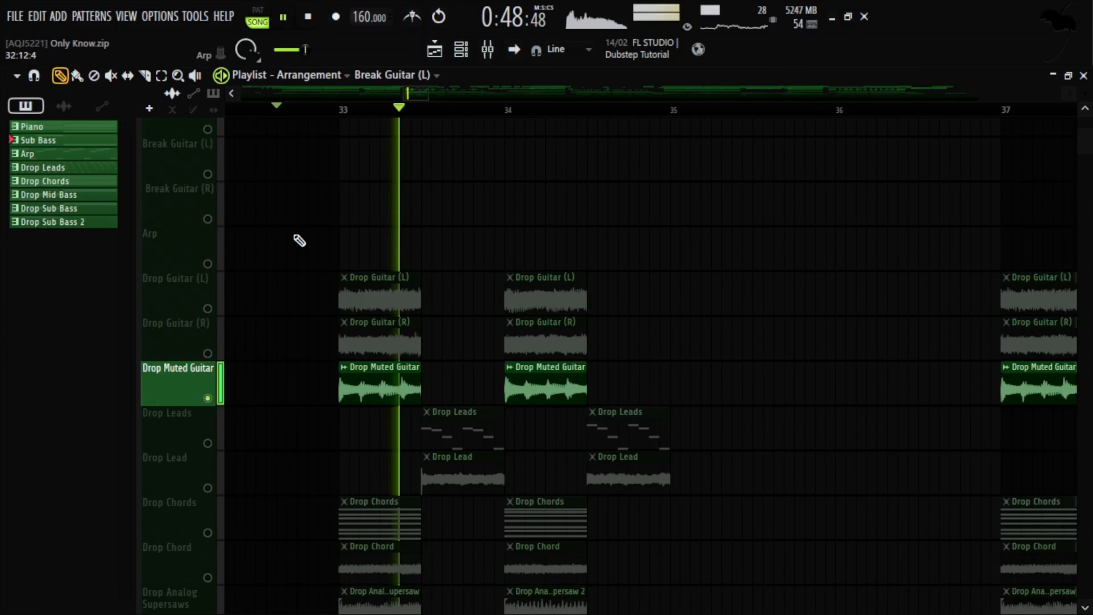
- Stop the Drop Muted Guitar playback and examine the Drop Instrument Bus Patcher modules: Fruity WaveShaper, CamelCrusher, Fruity Stereo Enhancer and Fruity Parametric EQ 2
key("space")
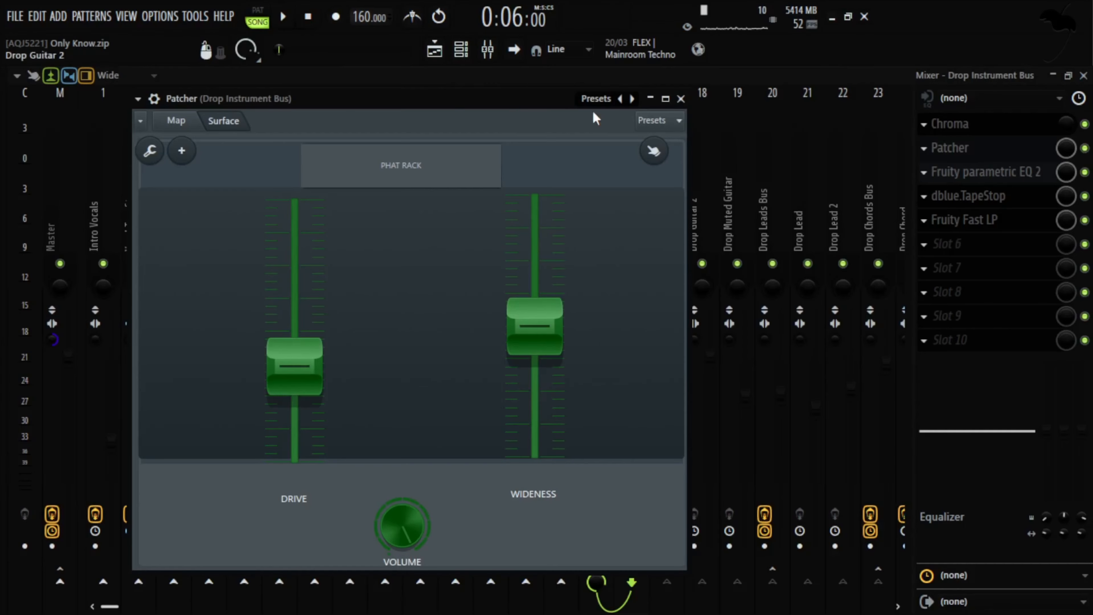
left_click_drag(419, 102, 543, 118)
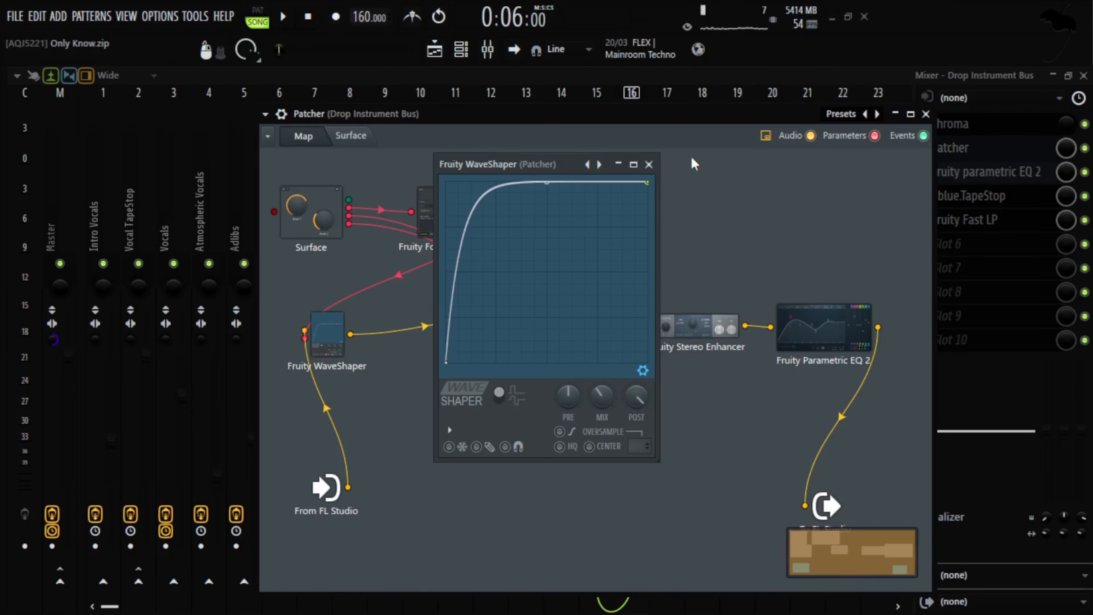
left_click(654, 167)
left_click(521, 321)
left_click(683, 158)
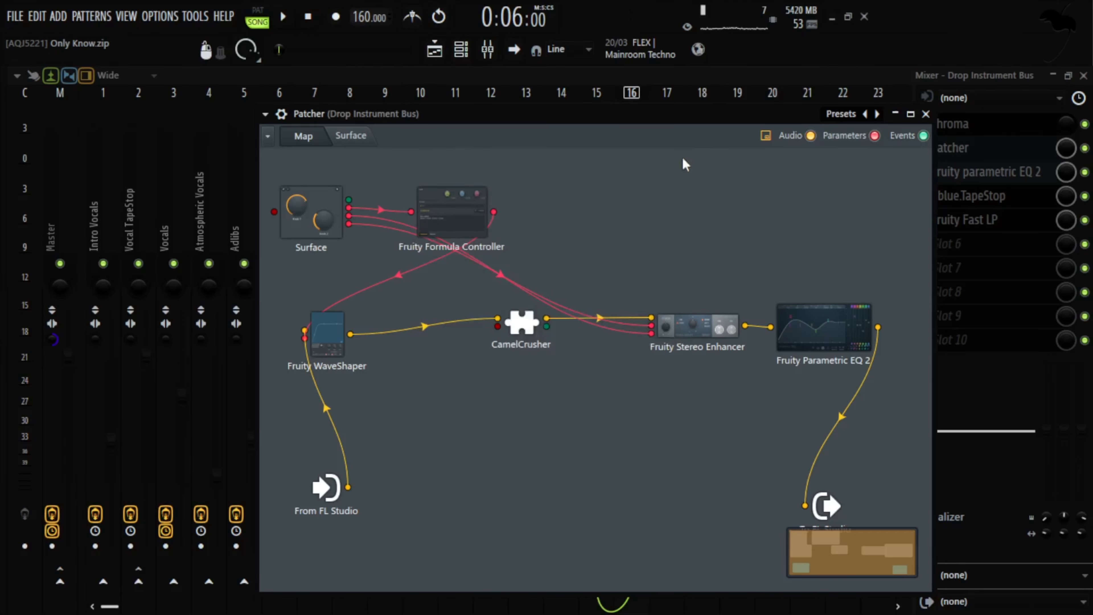
left_click(723, 334)
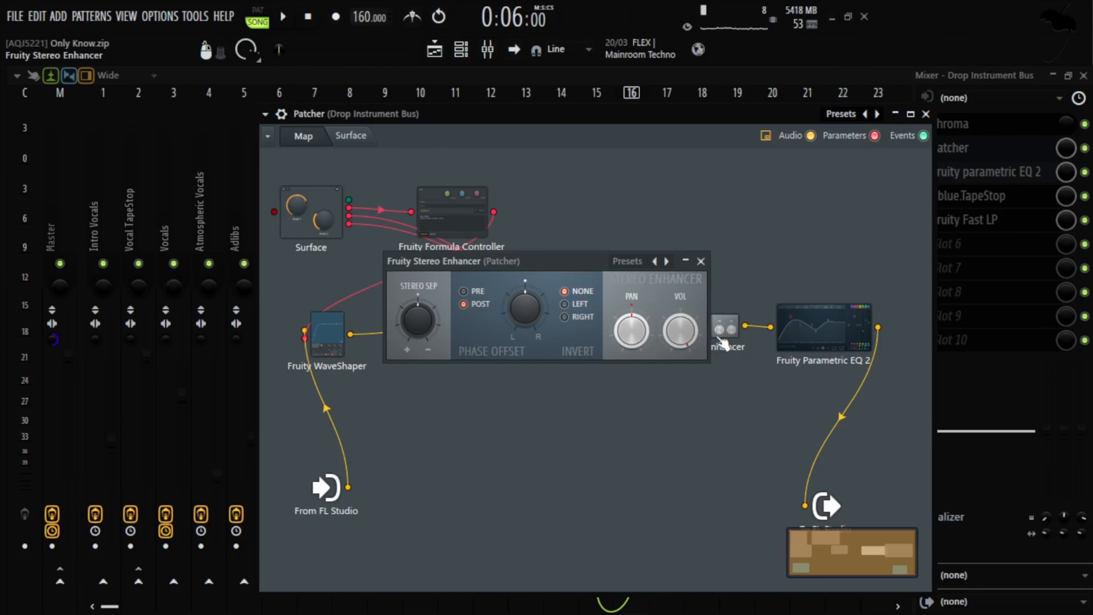
left_click(701, 261)
left_click(827, 328)
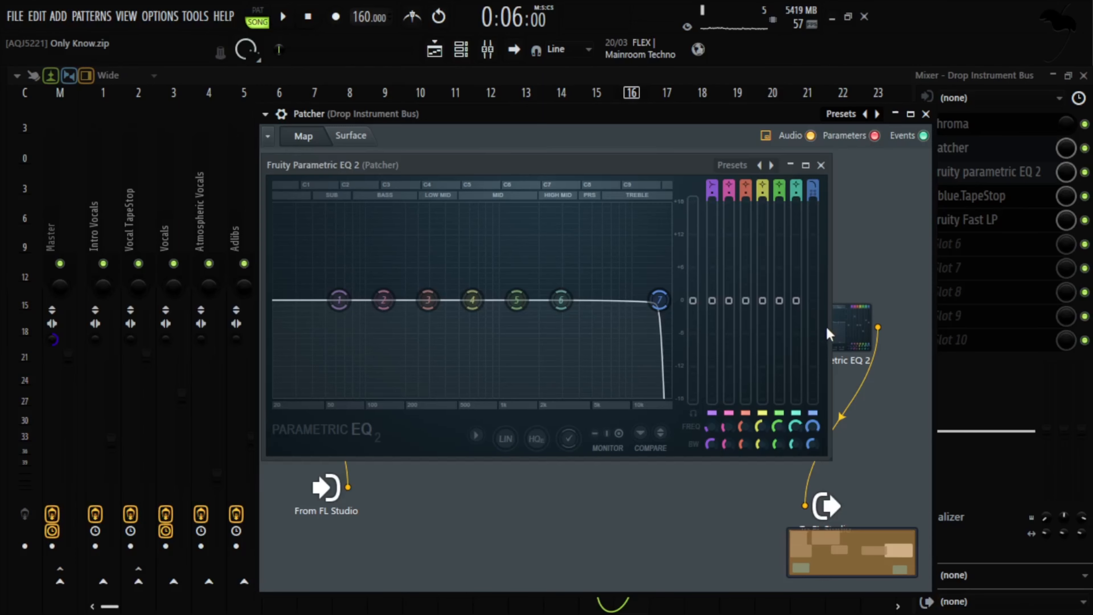